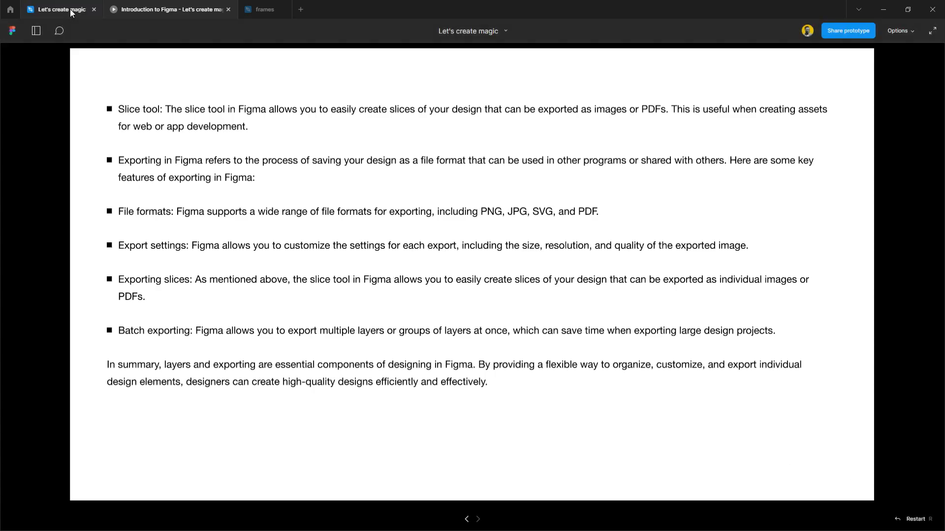
Step: Switch to the frames design file and rename it as "layers and exporting"
{"action": "left_click", "coordinate": [261, 9]}
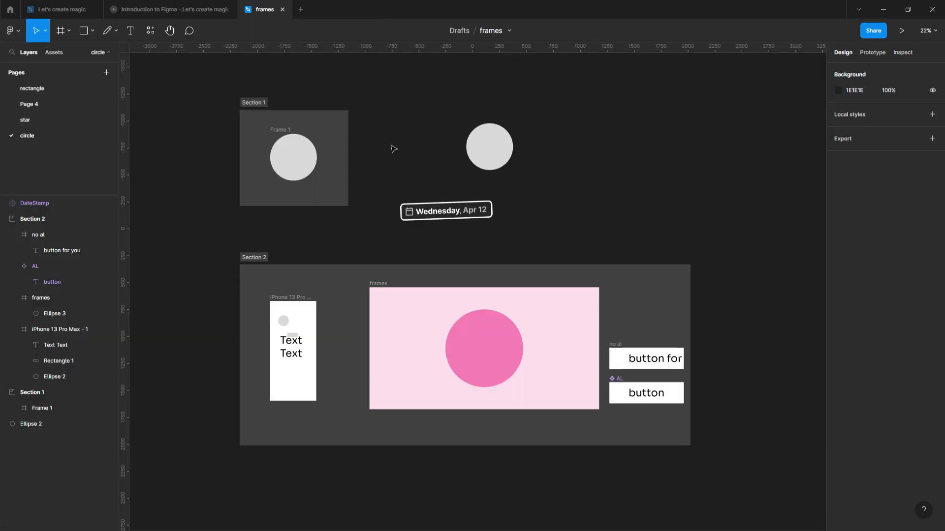
{"action": "left_click", "coordinate": [493, 35]}
{"action": "type", "text": "exporting"}
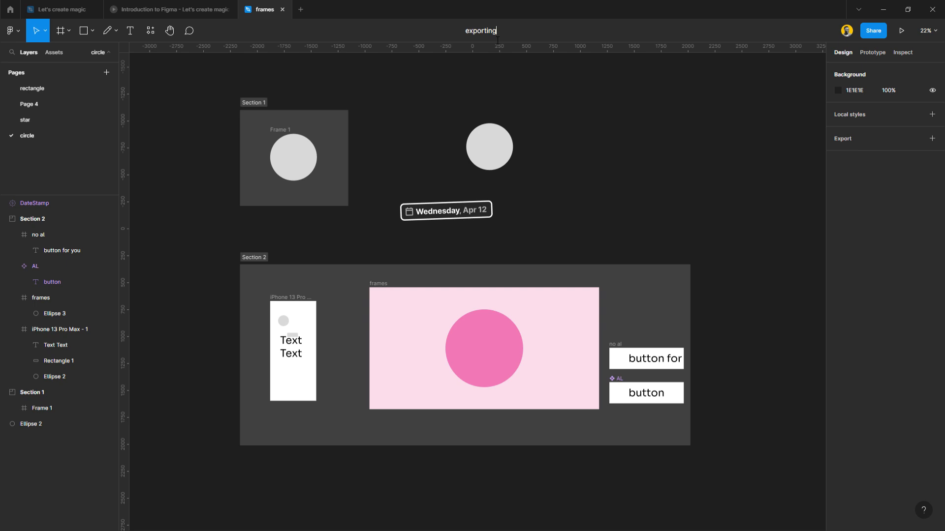
{"action": "key", "text": "Home"}
{"action": "type", "text": "layers and"}
{"action": "key", "text": "Return"}
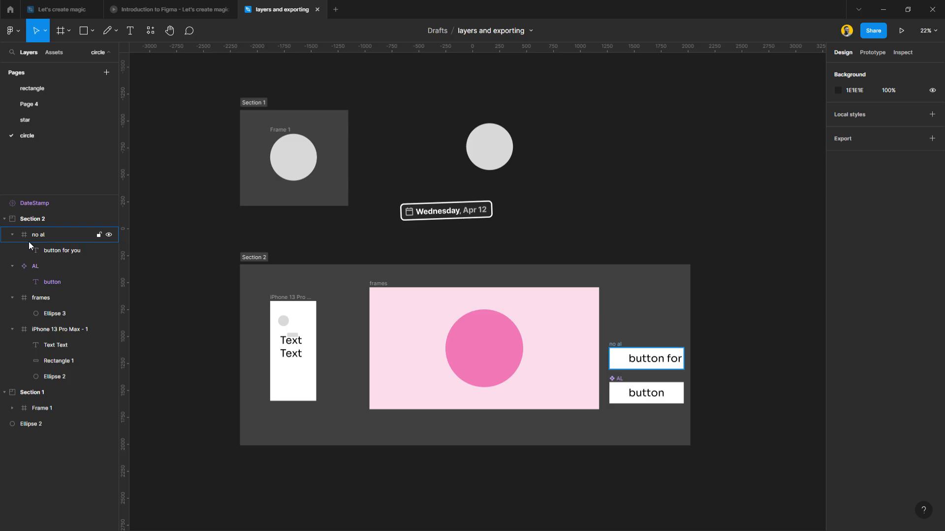
Step: Collapse Section 2 in the layer list and inspect the nesting of Section 1 and its Frame 1
{"action": "left_click", "coordinate": [5, 219]}
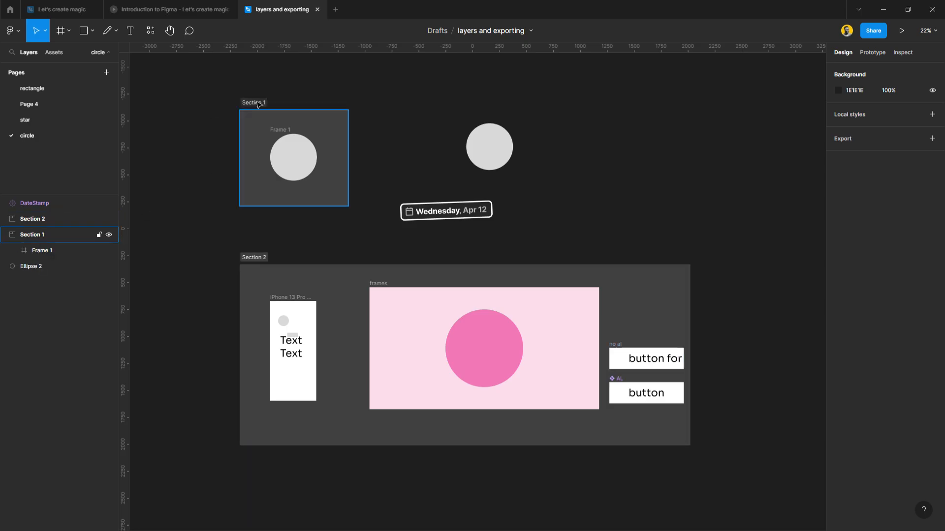
{"action": "left_click", "coordinate": [5, 235]}
{"action": "left_click", "coordinate": [4, 235]}
{"action": "left_click", "coordinate": [5, 235]}
{"action": "left_click", "coordinate": [4, 235]}
{"action": "left_click", "coordinate": [12, 250]}
{"action": "left_click", "coordinate": [12, 251]}
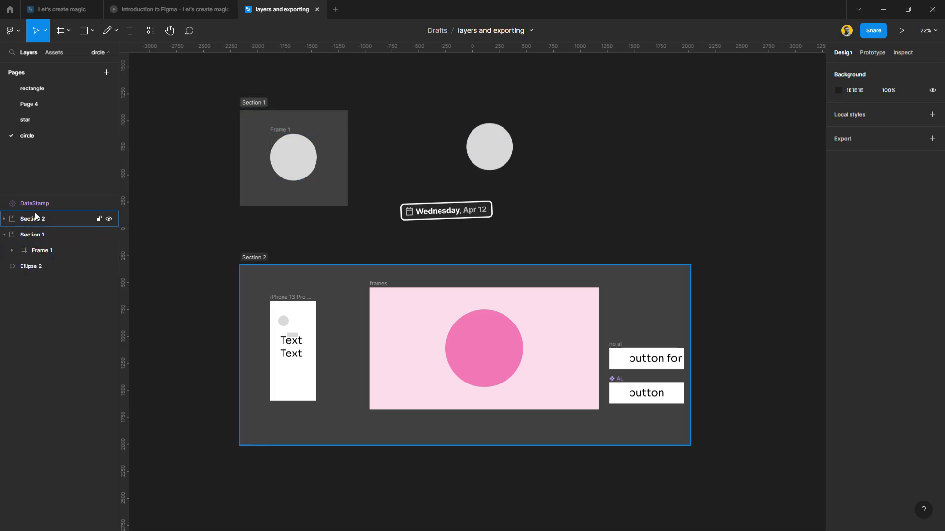
Step: Bring the presentation back to the Layers and exporting slide, and rename Section 1 in the design file as "app design"
{"action": "left_click", "coordinate": [168, 11]}
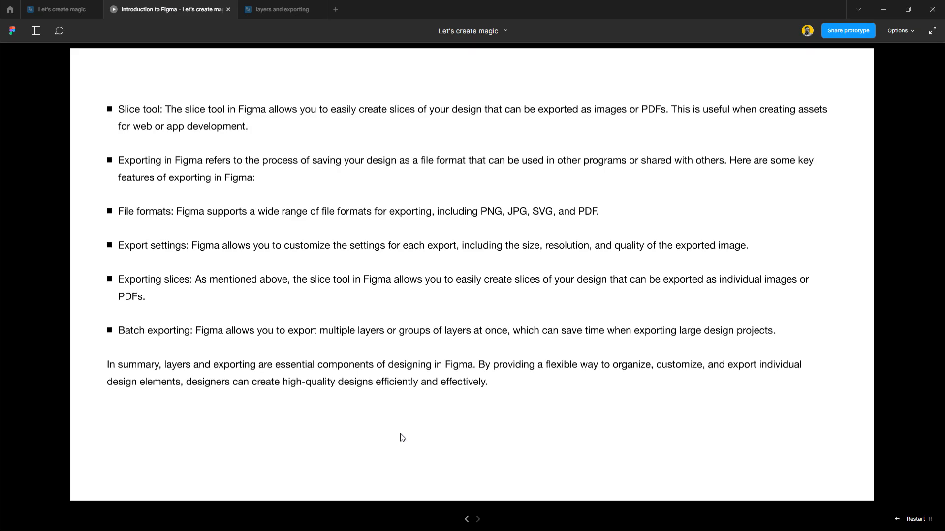
{"action": "left_click", "coordinate": [467, 520]}
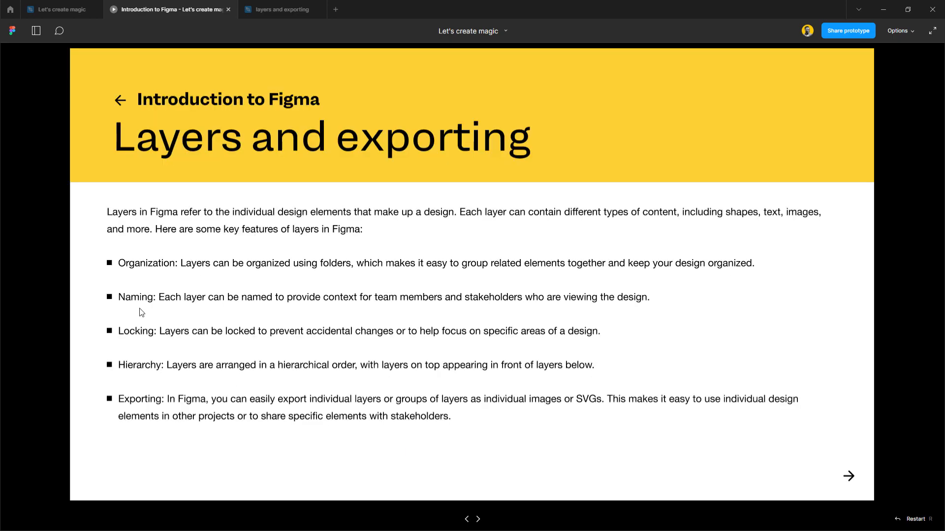
{"action": "left_click", "coordinate": [260, 10]}
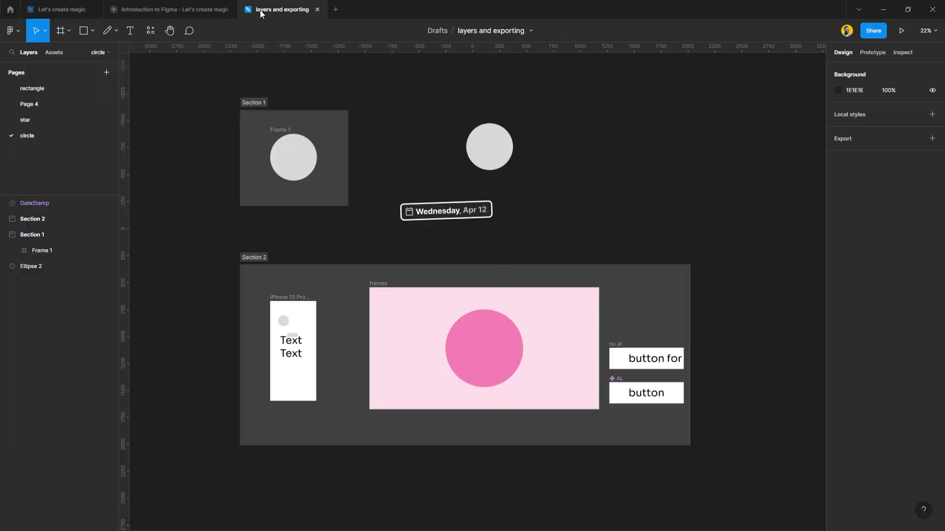
{"action": "left_click", "coordinate": [37, 235]}
{"action": "double_click", "coordinate": [37, 234]}
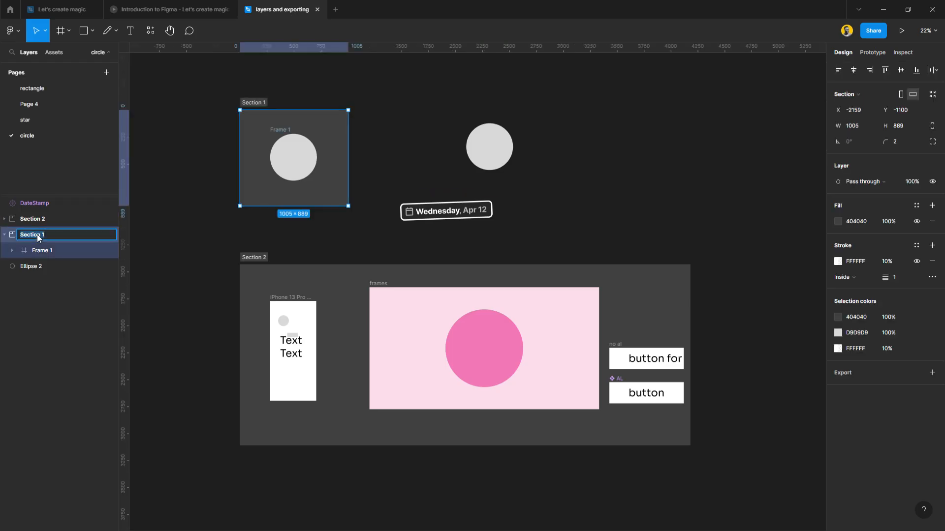
{"action": "type", "text": "app design"}
{"action": "key", "text": "Return"}
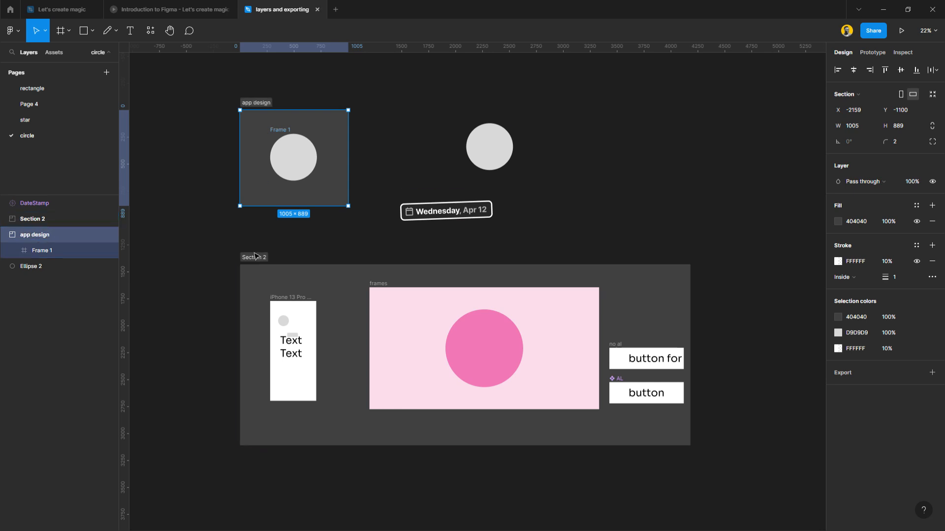
Step: Rename Section 2 as "web design" in the layer list
{"action": "left_click", "coordinate": [47, 219]}
{"action": "double_click", "coordinate": [41, 219]}
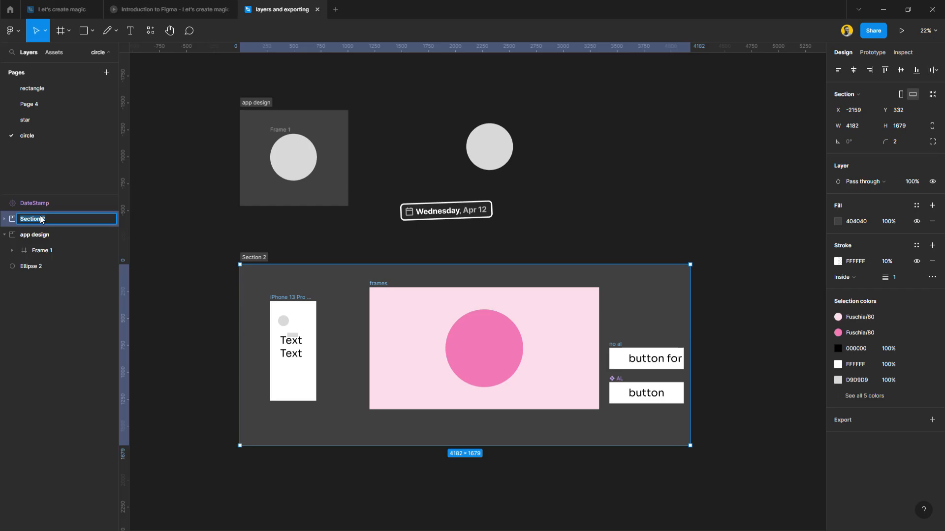
{"action": "type", "text": "web design"}
{"action": "key", "text": "Return"}
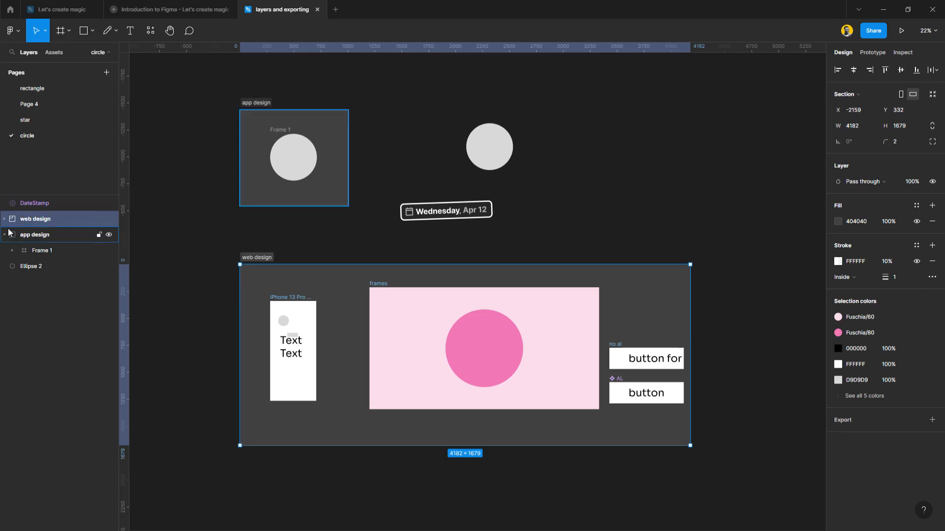
Step: Rename Frame 1 inside the app design section as "circle"
{"action": "left_click", "coordinate": [47, 251]}
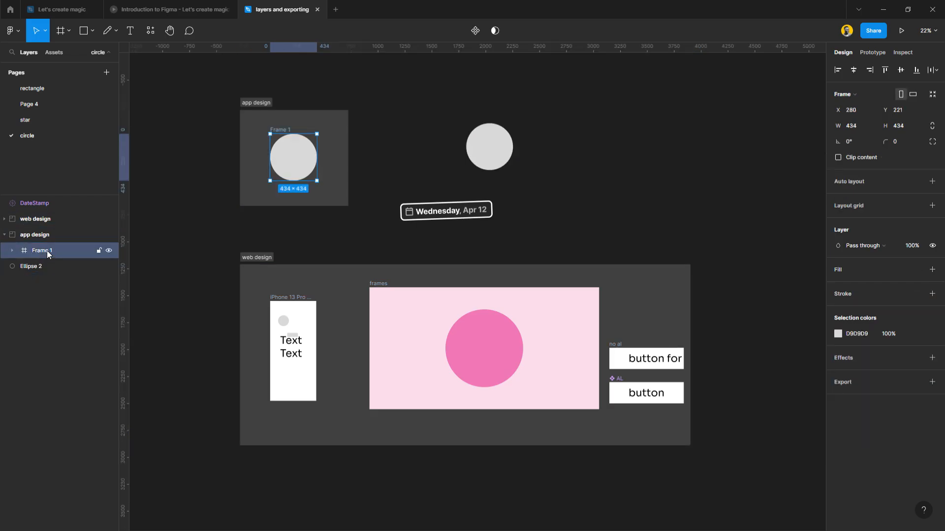
{"action": "double_click", "coordinate": [47, 252]}
{"action": "type", "text": "circ"}
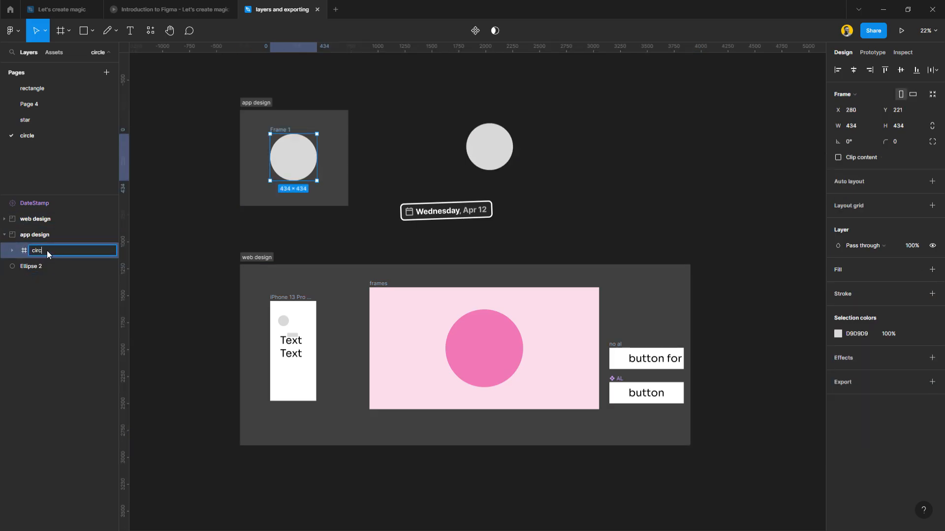
{"action": "type", "text": "le"}
{"action": "key", "text": "Return"}
Step: Rename the top-level Ellipse 2 layer as "arc" and clear the selection
{"action": "left_click", "coordinate": [40, 263]}
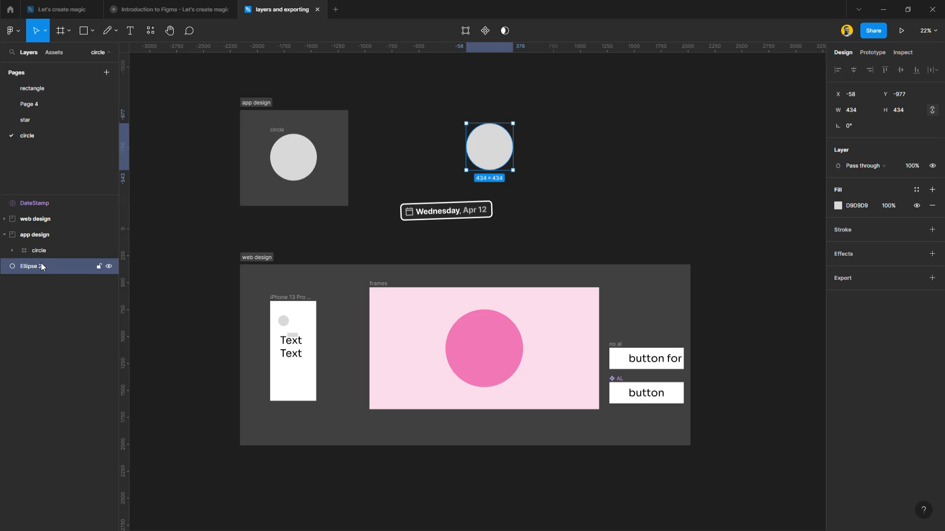
{"action": "double_click", "coordinate": [40, 266]}
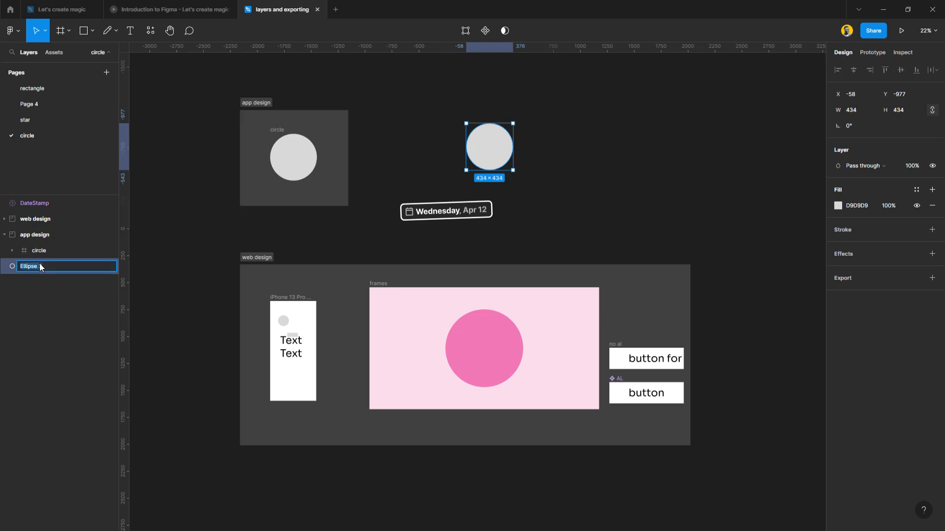
{"action": "type", "text": "arc"}
{"action": "key", "text": "Return"}
{"action": "left_click", "coordinate": [197, 259]}
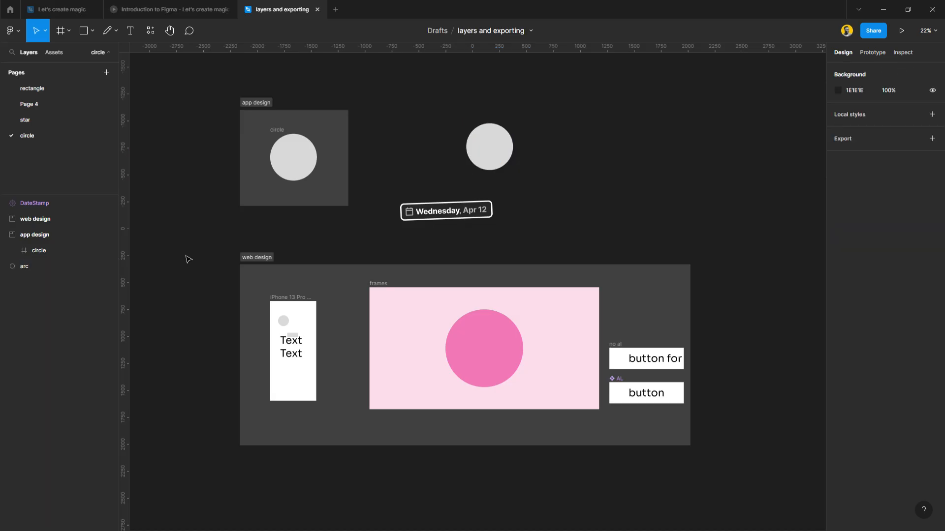
Step: Collapse the app design section's layers and move the section down towards the web design section, to Y -835
{"action": "left_click", "coordinate": [5, 235]}
{"action": "left_click", "coordinate": [129, 13]}
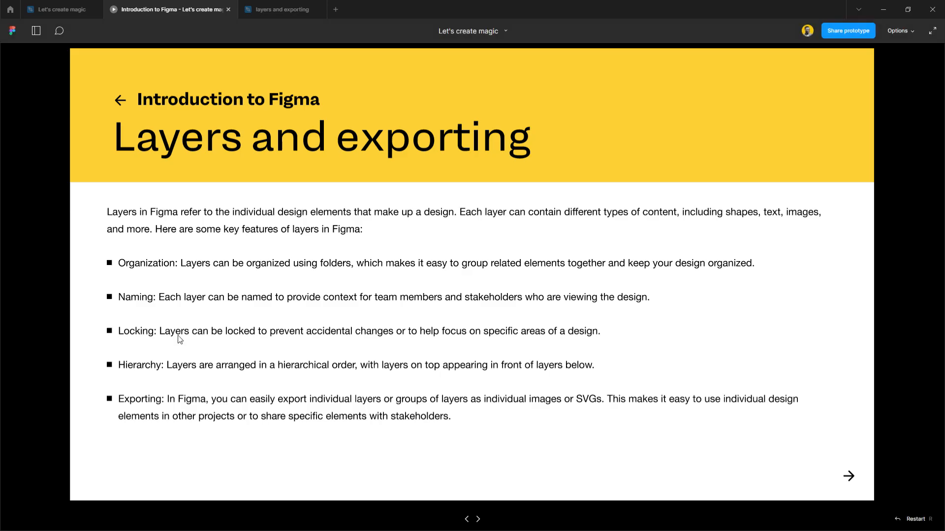
{"action": "left_click", "coordinate": [269, 9]}
{"action": "left_click_drag", "start_coordinate": [250, 114], "coordinate": [255, 141]}
{"action": "left_click", "coordinate": [399, 154]}
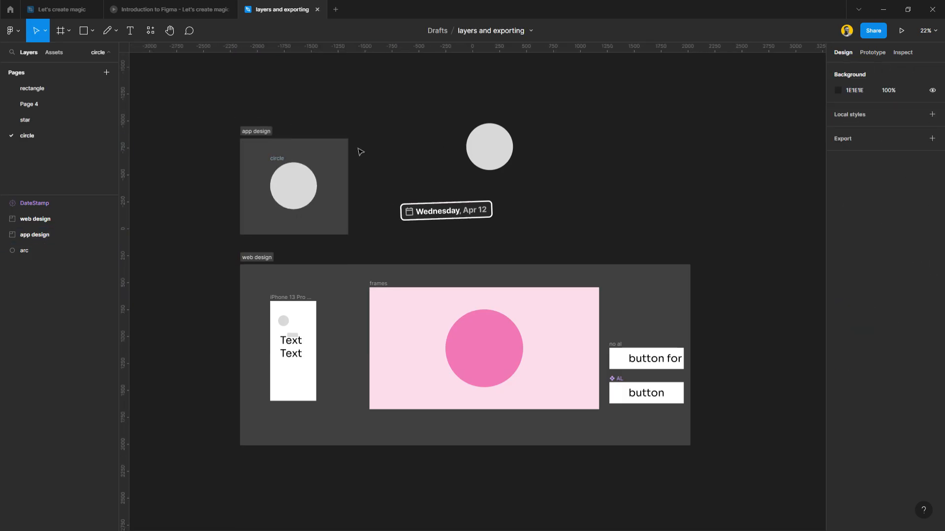
{"action": "left_click", "coordinate": [265, 139]}
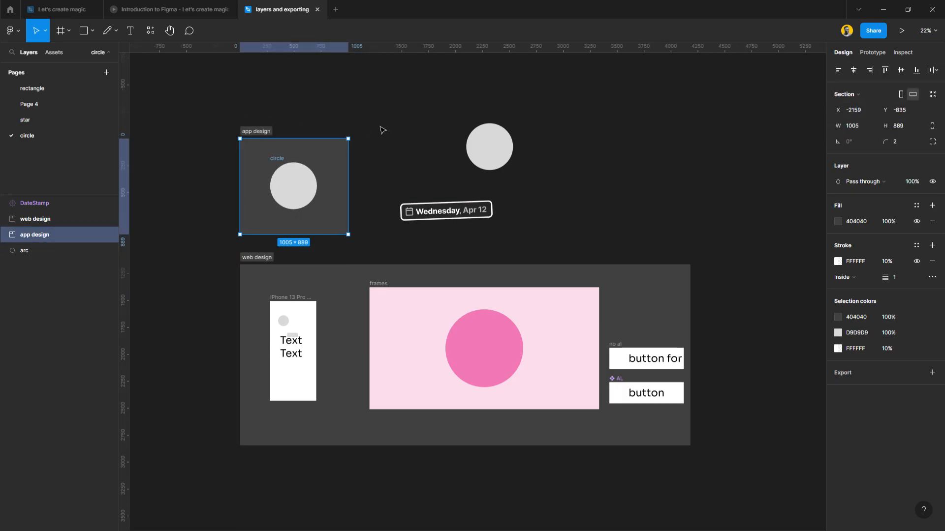
{"action": "left_click", "coordinate": [375, 155]}
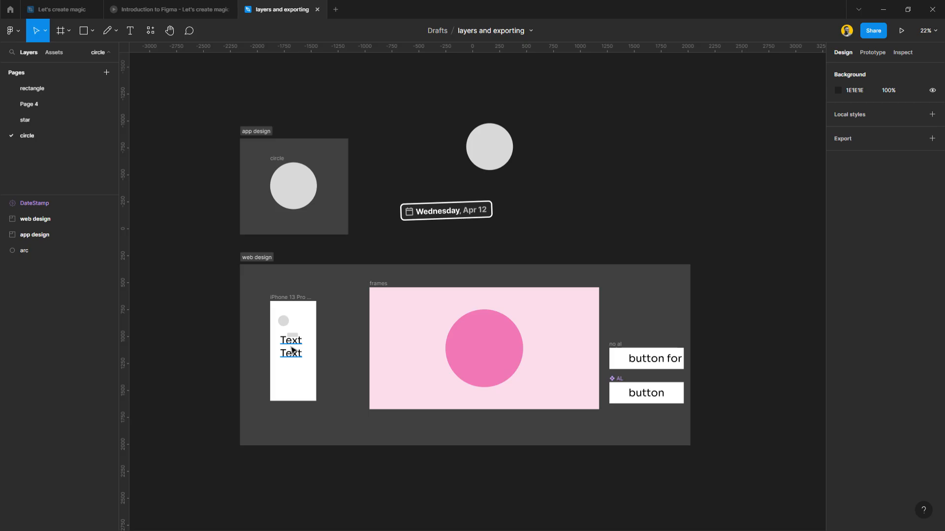
Step: Move the iPhone 13 Pro Max - 1 frame to X 426, Y 213 in the web design section and lock it
{"action": "left_click_drag", "start_coordinate": [290, 299], "coordinate": [308, 287]}
{"action": "left_click", "coordinate": [320, 259]}
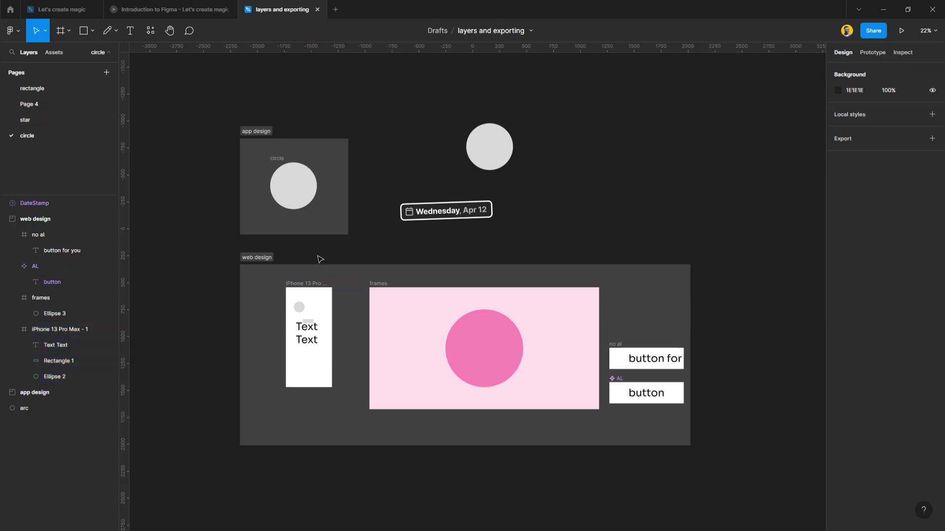
{"action": "left_click", "coordinate": [306, 290]}
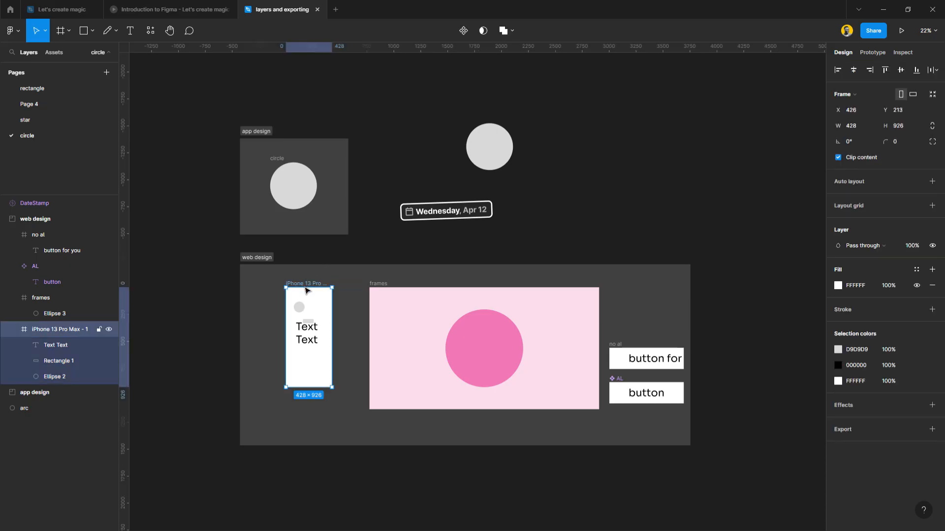
{"action": "left_click", "coordinate": [99, 329]}
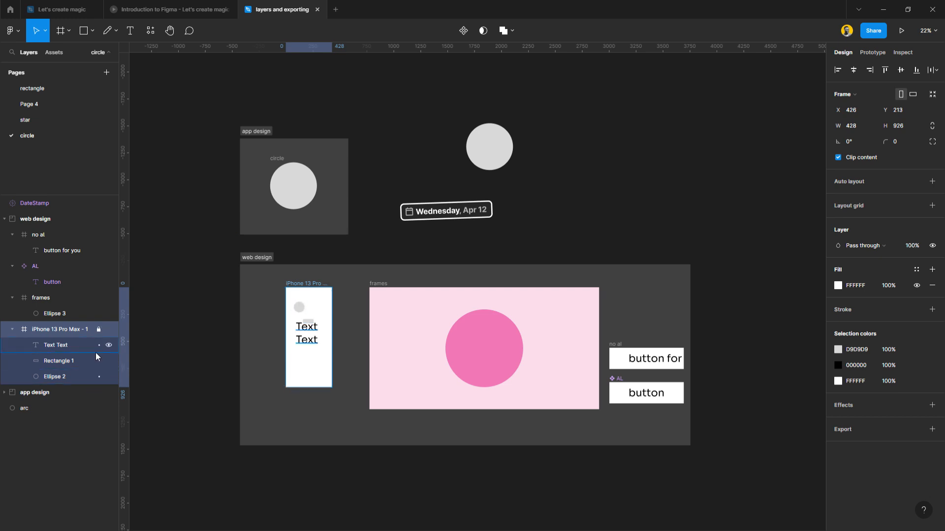
{"action": "left_click", "coordinate": [222, 339]}
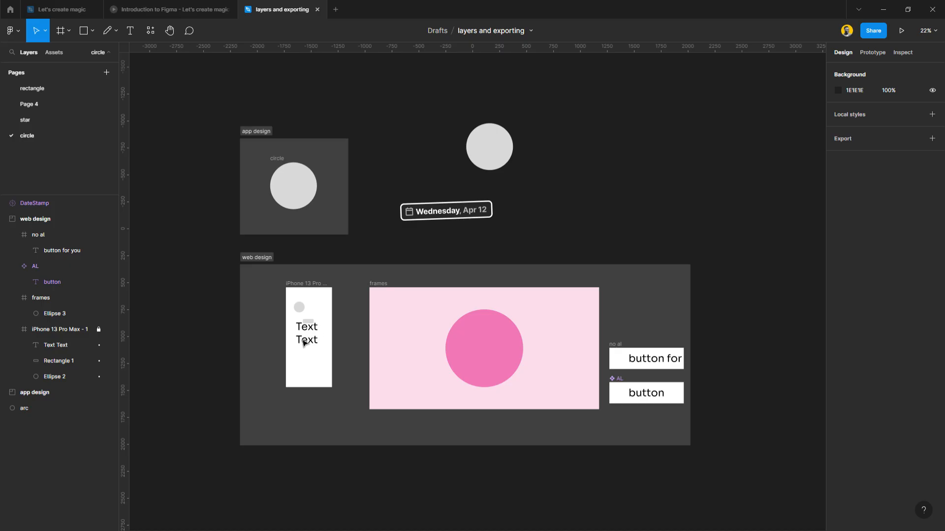
Step: Try to select the locked iPhone 13 Pro Max - 1 frame and its contents on the canvas
{"action": "scroll", "coordinate": [303, 343], "scroll_direction": "up", "scroll_amount": 5}
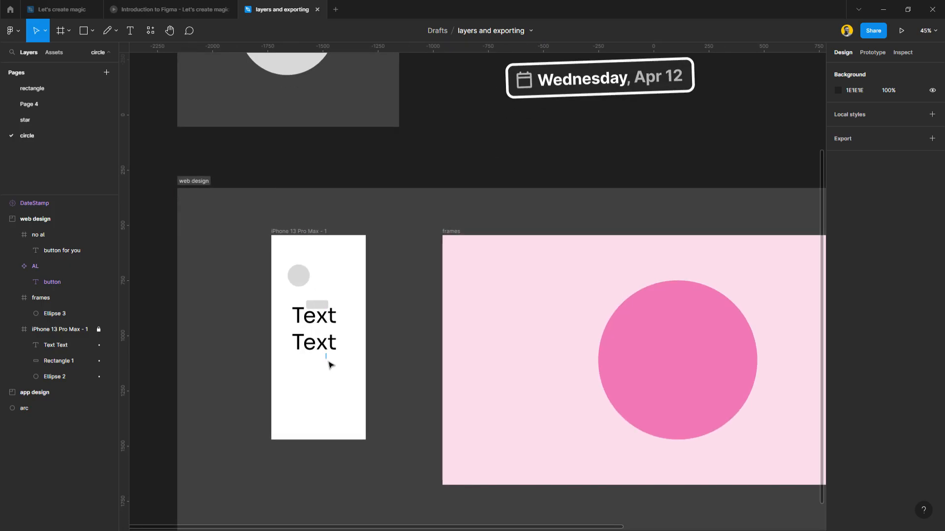
{"action": "left_click_drag", "start_coordinate": [290, 155], "coordinate": [363, 317]}
{"action": "left_click_drag", "start_coordinate": [252, 75], "coordinate": [381, 423]}
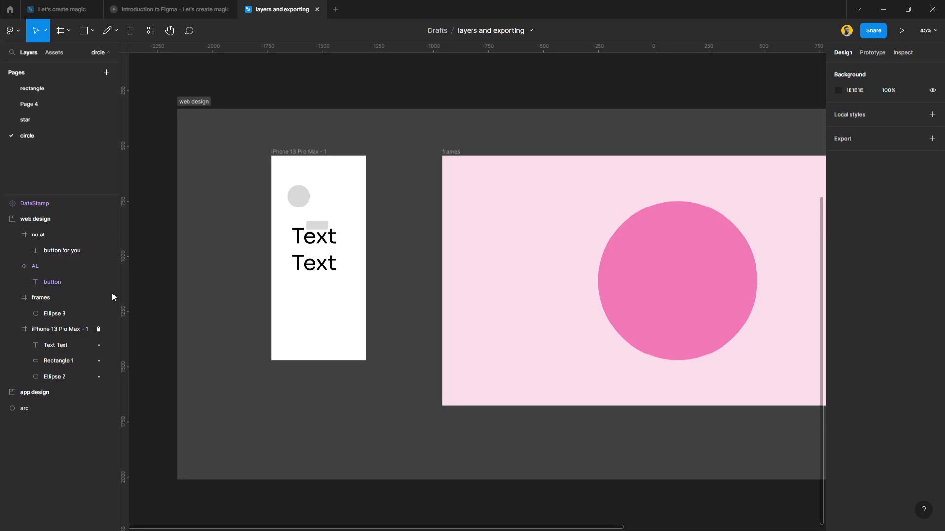
Step: Unlock the iPhone 13 Pro Max - 1 frame and collapse it and the frames layer in the layer list
{"action": "left_click", "coordinate": [82, 346]}
{"action": "left_click", "coordinate": [158, 283]}
{"action": "left_click", "coordinate": [12, 298]}
{"action": "left_click", "coordinate": [12, 313]}
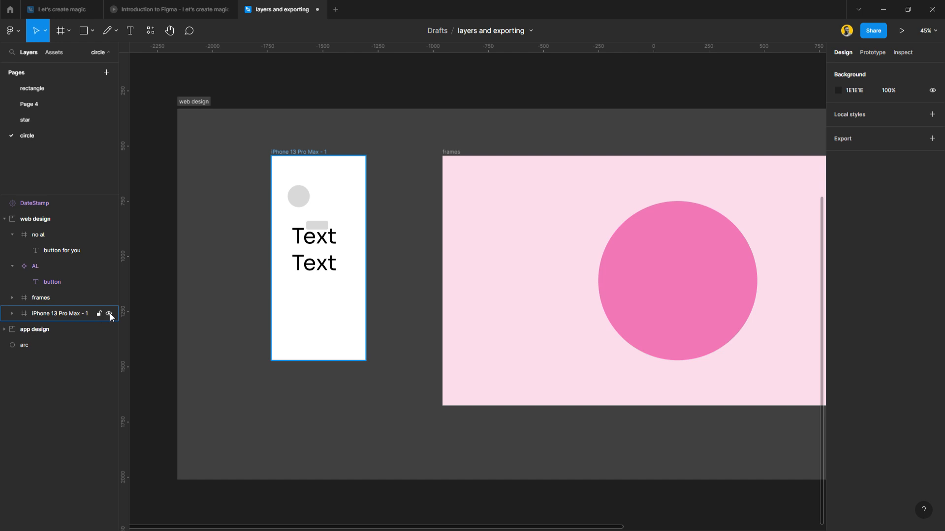
Step: Hide the iPhone 13 Pro Max - 1 frame and show it again
{"action": "left_click", "coordinate": [109, 313]}
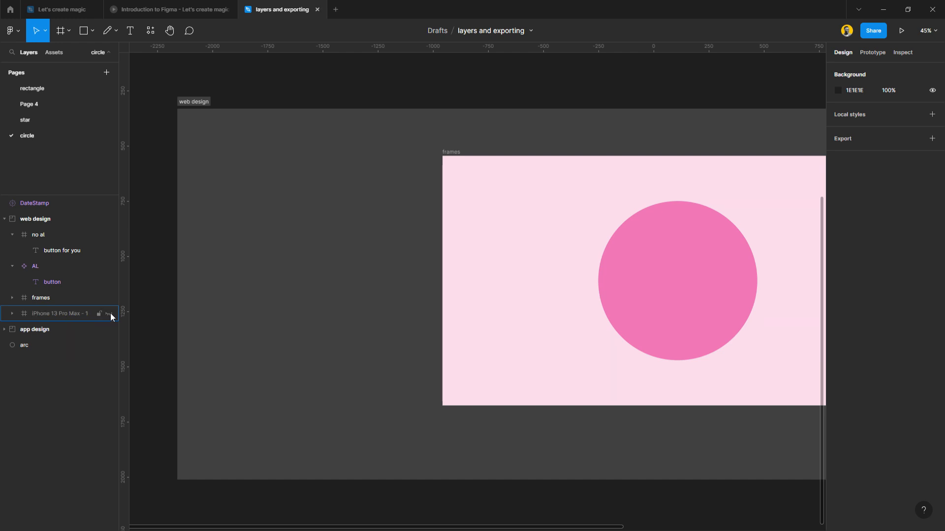
{"action": "left_click", "coordinate": [109, 314]}
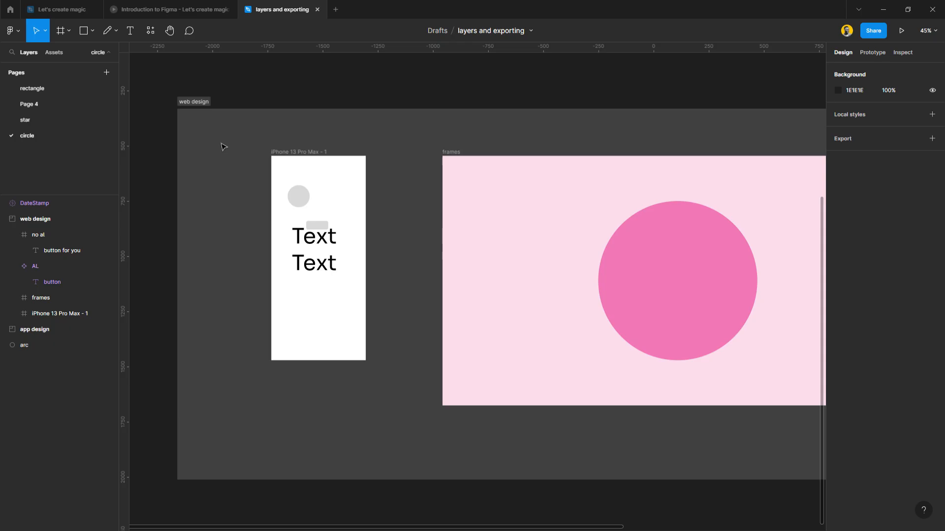
{"action": "left_click", "coordinate": [192, 10]}
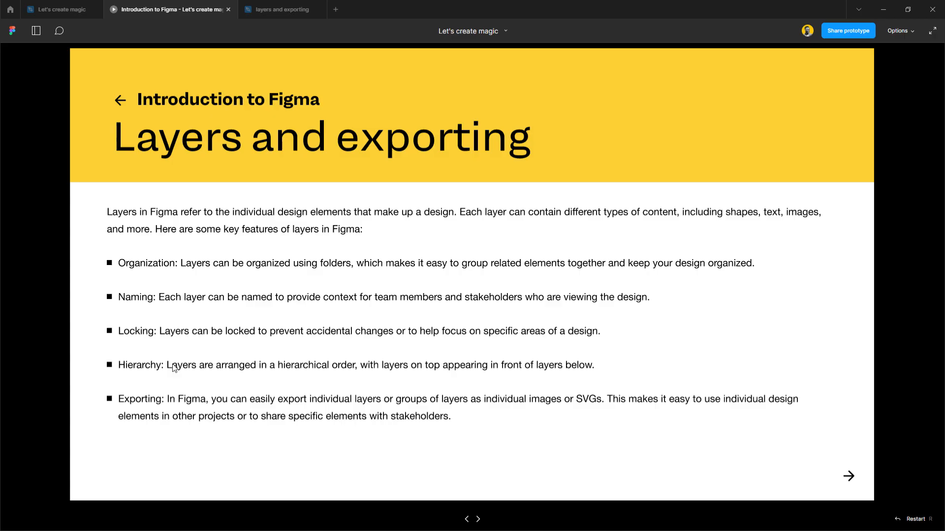
{"action": "left_click", "coordinate": [279, 10]}
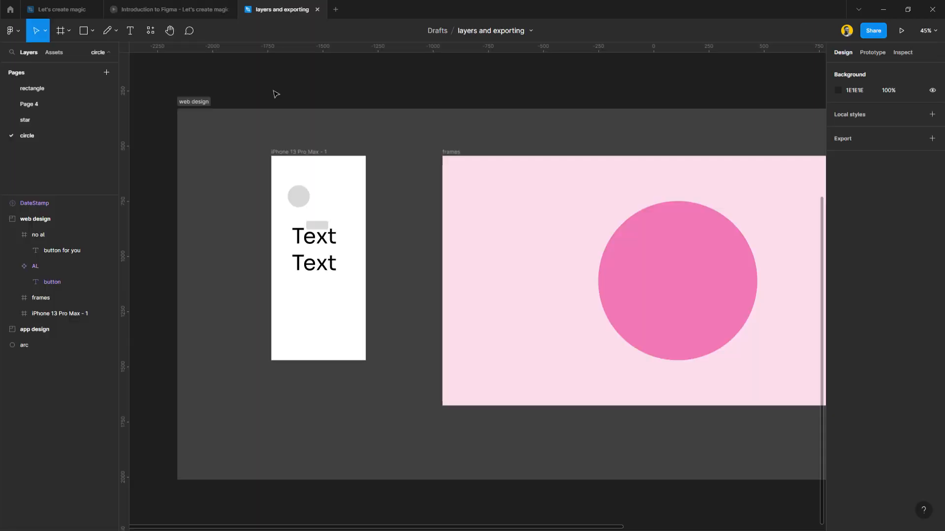
Step: Duplicate the pink frames frame out of the web design section onto the empty canvas to the section's left
{"action": "scroll", "coordinate": [556, 250], "scroll_direction": "left", "scroll_amount": 1}
{"action": "left_click", "coordinate": [471, 153]}
{"action": "scroll", "coordinate": [603, 221], "scroll_direction": "left", "scroll_amount": 10}
{"action": "left_click_drag", "start_coordinate": [711, 238], "coordinate": [222, 211]}
Step: Duplicate the pink circle in the copied frame and shrink the duplicate about its centre to about 451 × 451
{"action": "left_click", "coordinate": [379, 243]}
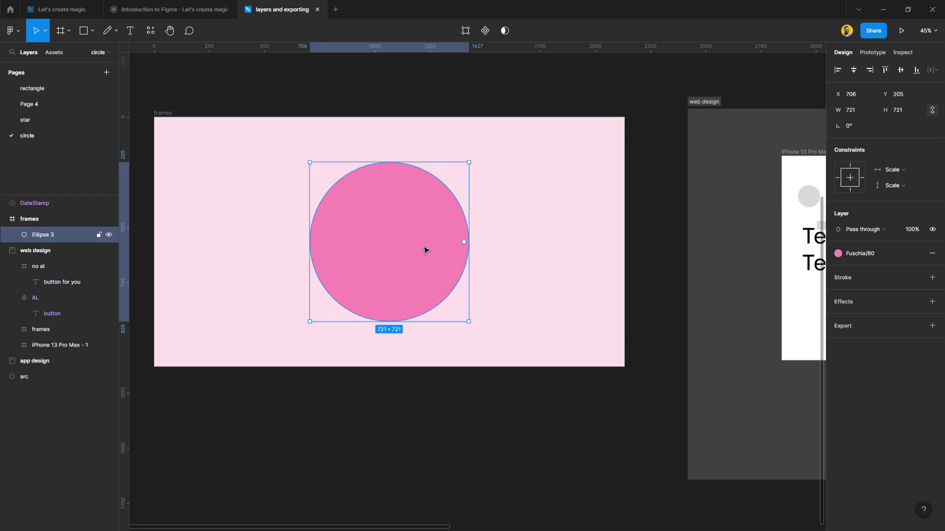
{"action": "key", "text": "ctrl+d"}
{"action": "left_click_drag", "start_coordinate": [470, 244], "coordinate": [442, 248]}
Step: Detach the smaller circle's fill from its colour style and shift its hue to light blue, about 78A8F1
{"action": "left_click", "coordinate": [857, 254]}
{"action": "left_click", "coordinate": [881, 259]}
{"action": "left_click", "coordinate": [891, 254]}
{"action": "left_click", "coordinate": [891, 251]}
{"action": "left_click", "coordinate": [916, 253]}
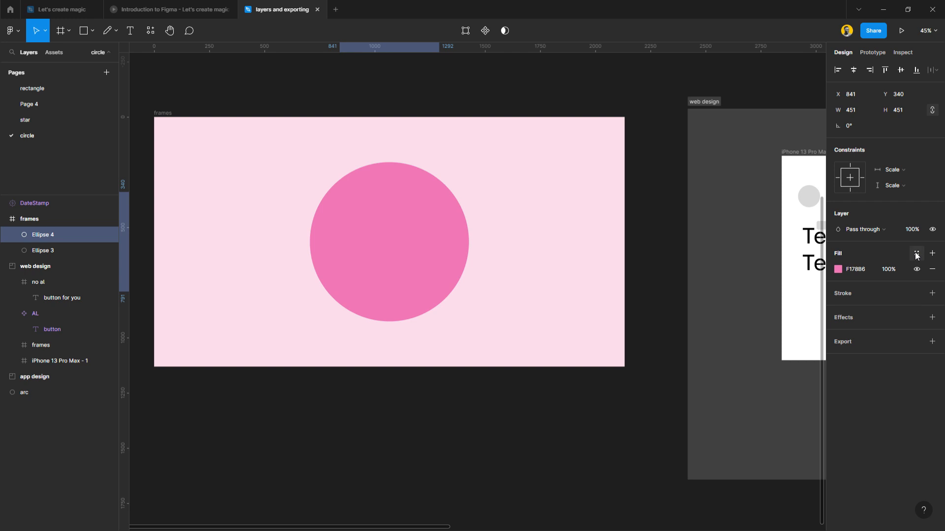
{"action": "left_click", "coordinate": [838, 269]}
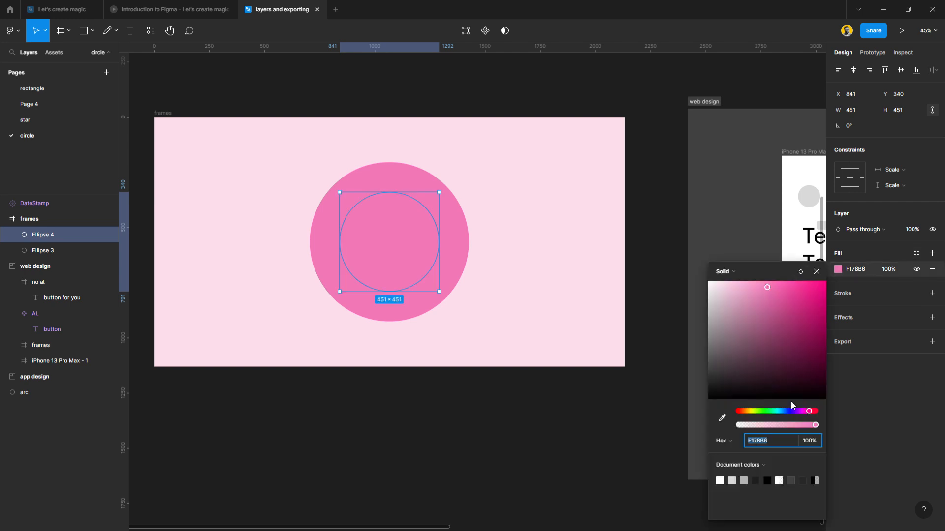
{"action": "left_click_drag", "start_coordinate": [809, 411], "coordinate": [784, 411]}
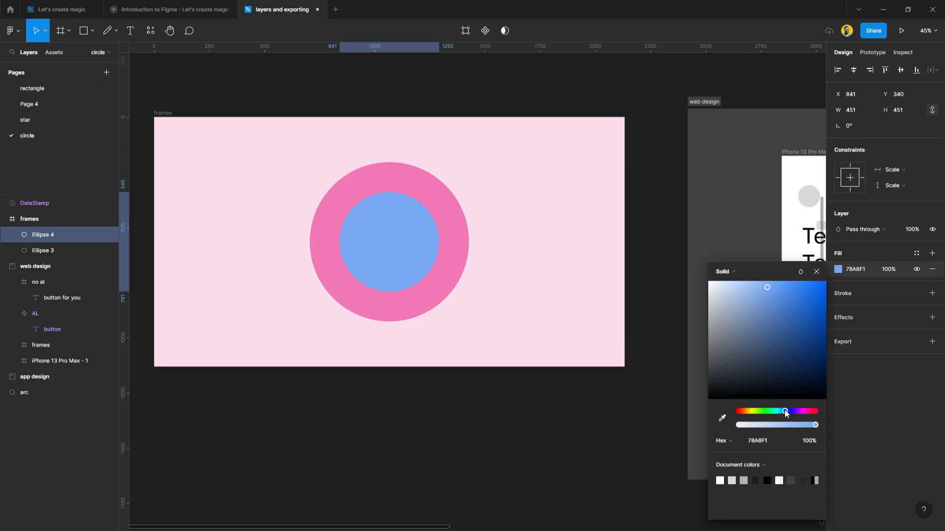
{"action": "left_click", "coordinate": [678, 263]}
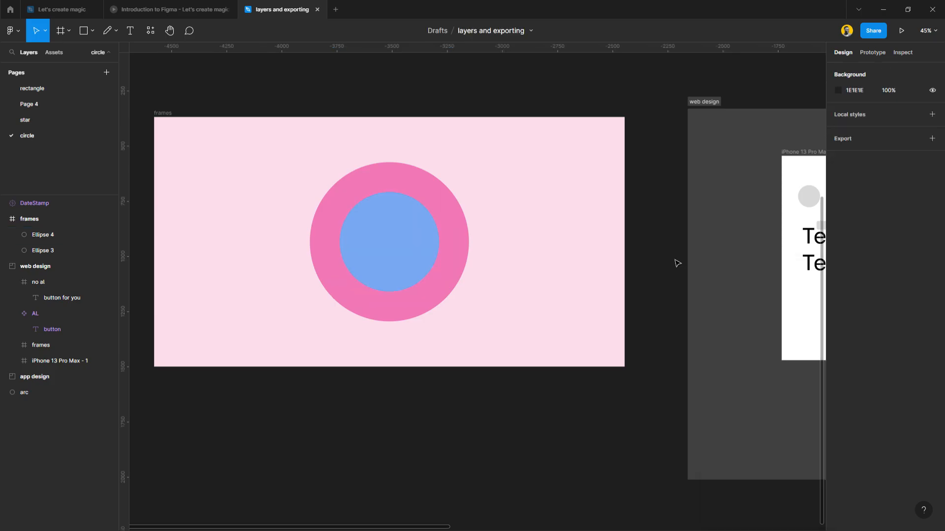
Step: Send the blue circle one level backward, behind the larger pink circle in the copied frame
{"action": "left_click", "coordinate": [423, 243]}
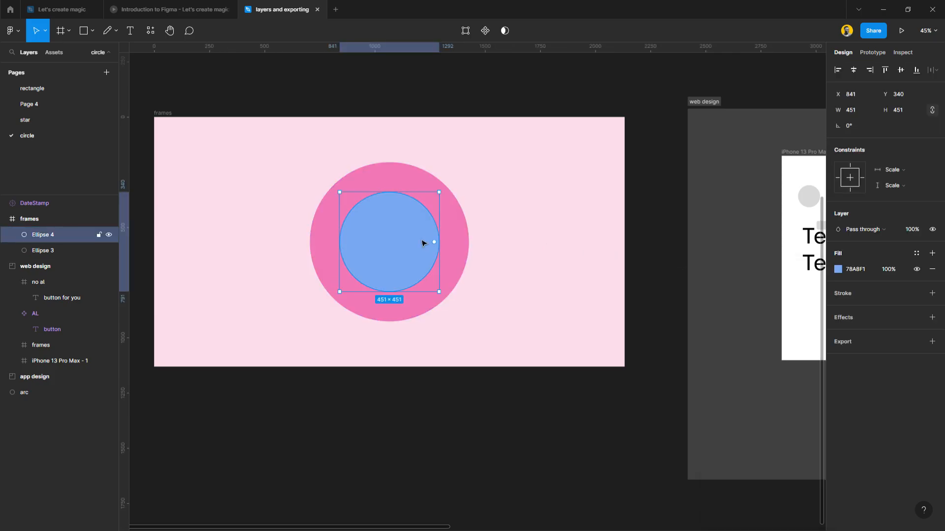
{"action": "key", "text": "ctrl+["}
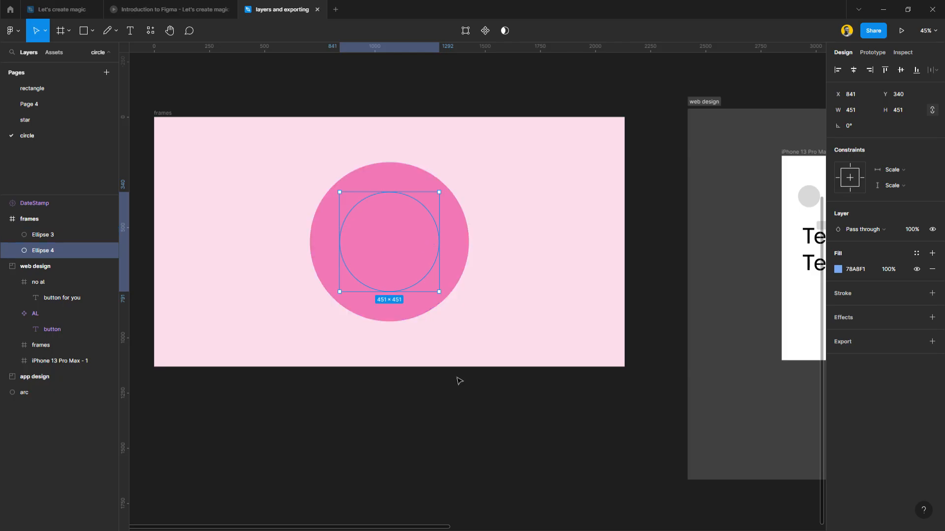
{"action": "left_click", "coordinate": [442, 331]}
Step: Rename the blue circle's layer to small and the larger pink circle's layer to big
{"action": "left_click", "coordinate": [75, 251]}
{"action": "double_click", "coordinate": [46, 251]}
{"action": "type", "text": "small"}
{"action": "key", "text": "Return"}
{"action": "double_click", "coordinate": [47, 236]}
{"action": "type", "text": "big"}
{"action": "key", "text": "Return"}
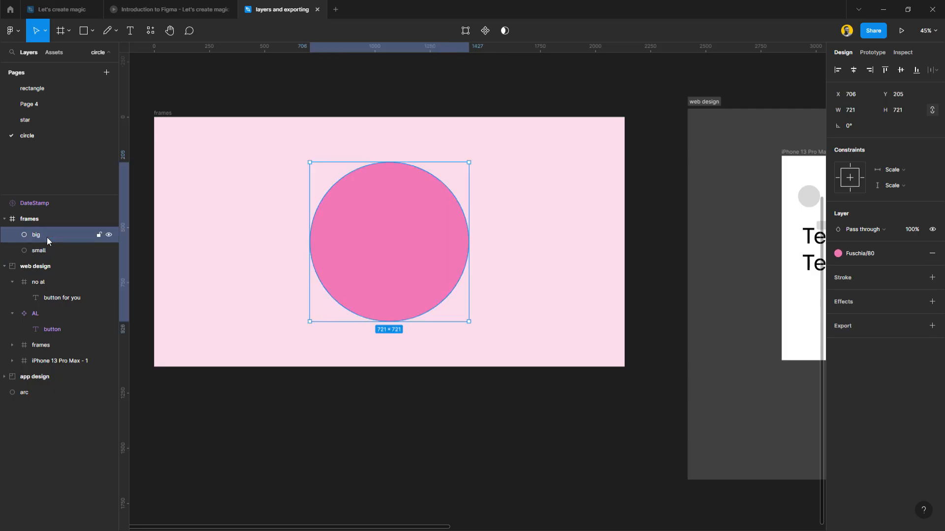
{"action": "left_click", "coordinate": [400, 453]}
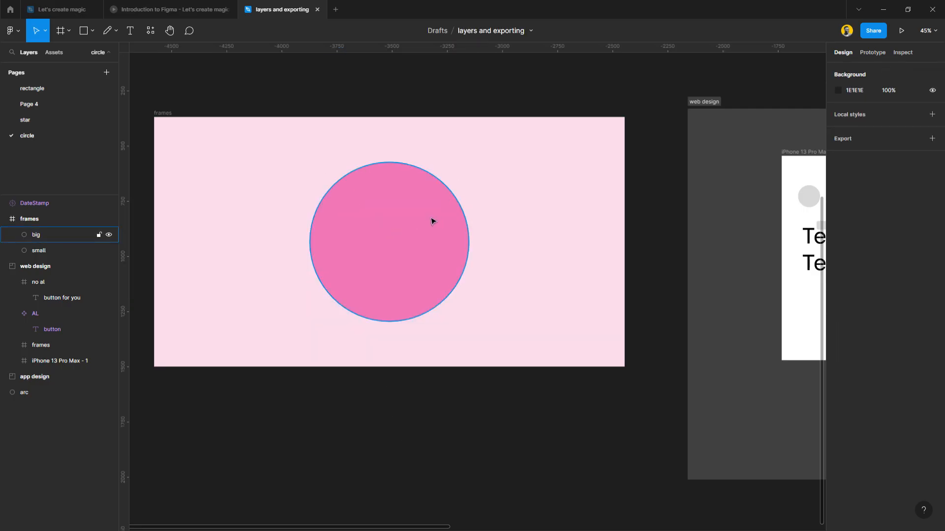
Step: Reorder the big layer below the small layer inside the copied frame
{"action": "left_click", "coordinate": [43, 235]}
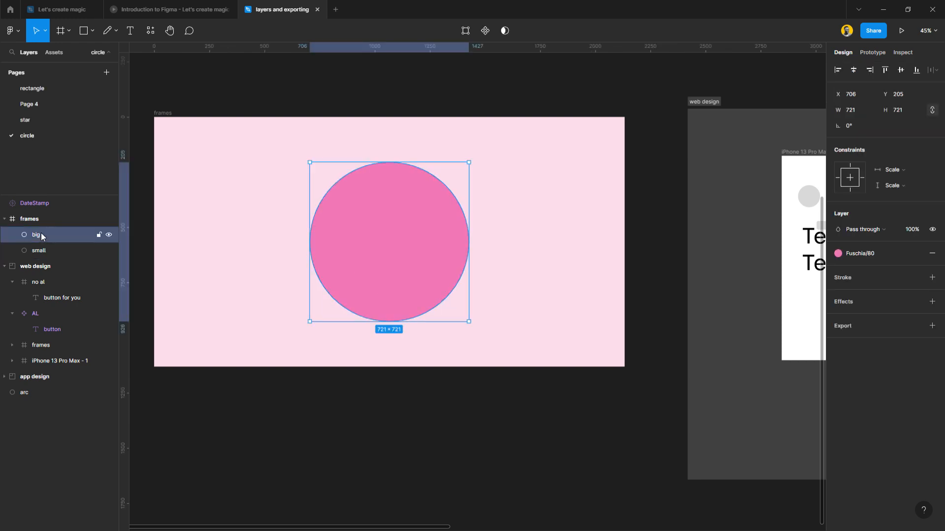
{"action": "left_click_drag", "start_coordinate": [37, 234], "coordinate": [38, 260]}
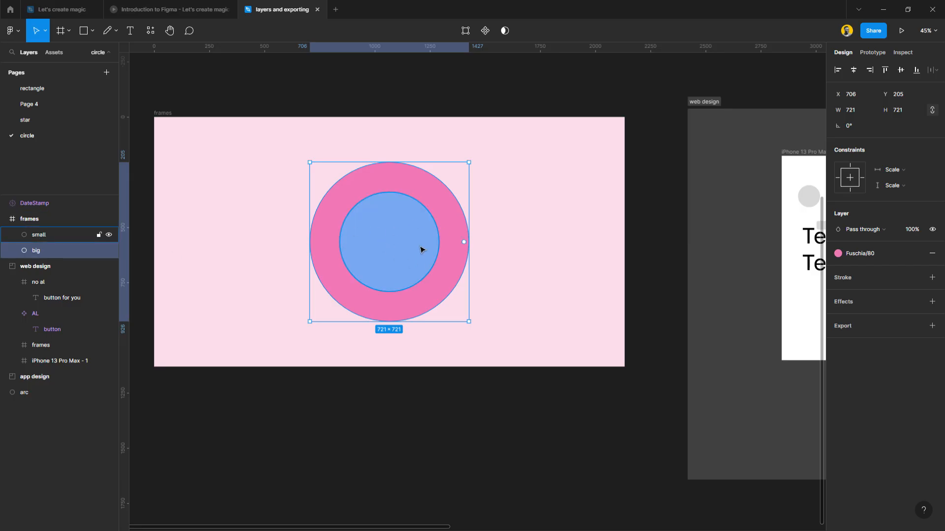
{"action": "left_click", "coordinate": [358, 403]}
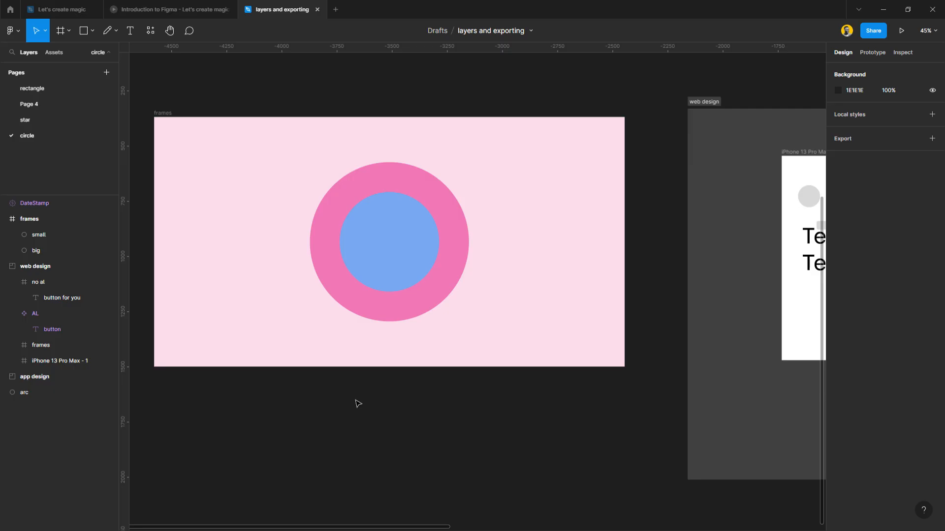
Step: Send the small blue circle to the back of the frame, behind the big circle
{"action": "left_click", "coordinate": [407, 233]}
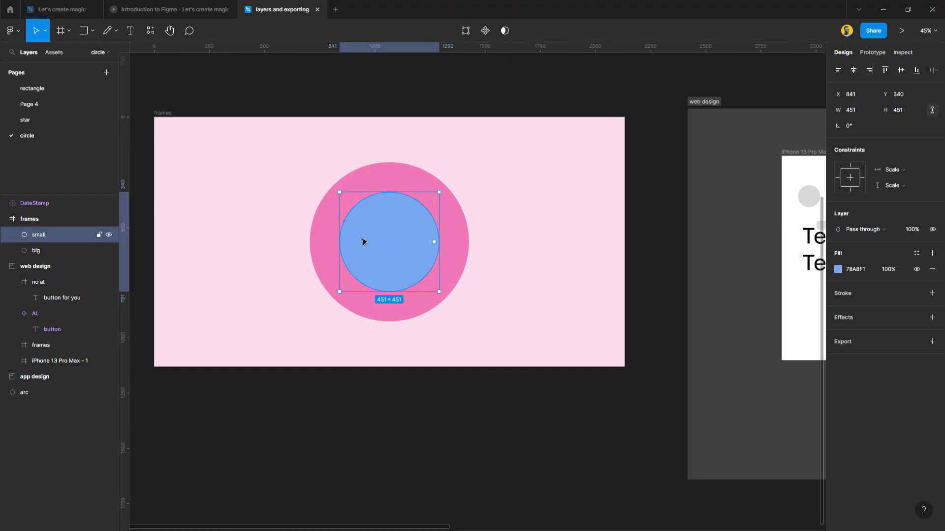
{"action": "scroll", "coordinate": [379, 226], "scroll_direction": "up", "scroll_amount": 3}
{"action": "scroll", "coordinate": [383, 228], "scroll_direction": "down", "scroll_amount": 2}
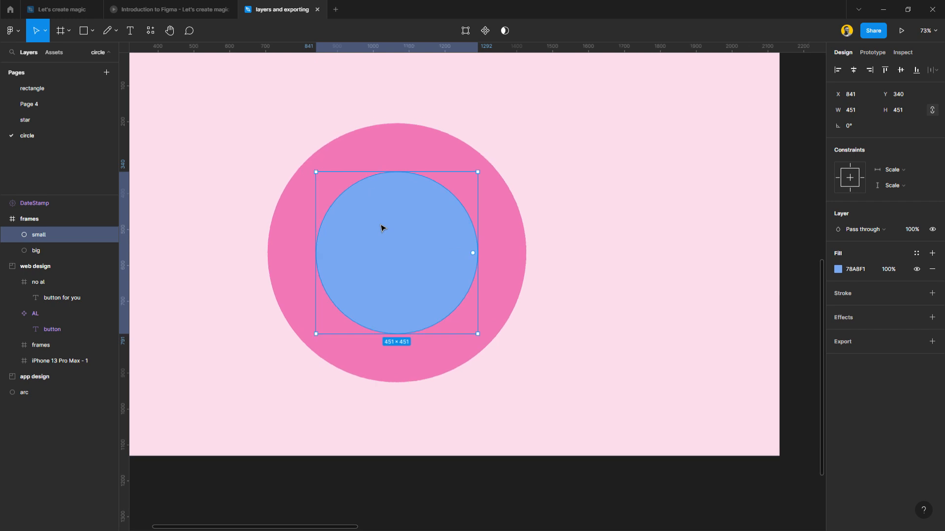
{"action": "right_click", "coordinate": [378, 222]}
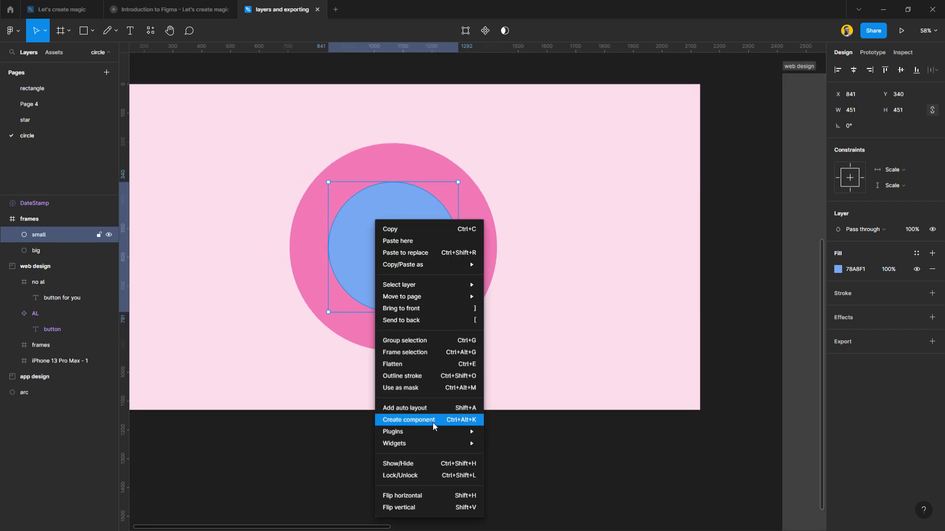
{"action": "left_click", "coordinate": [423, 309]}
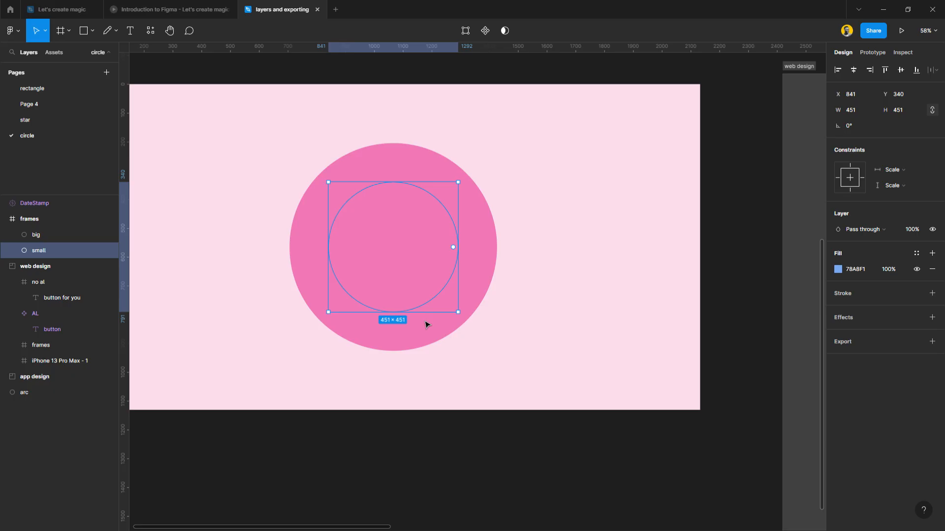
Step: Move the big pink circle aside to uncover the small blue one, and undo the move
{"action": "left_click", "coordinate": [452, 480]}
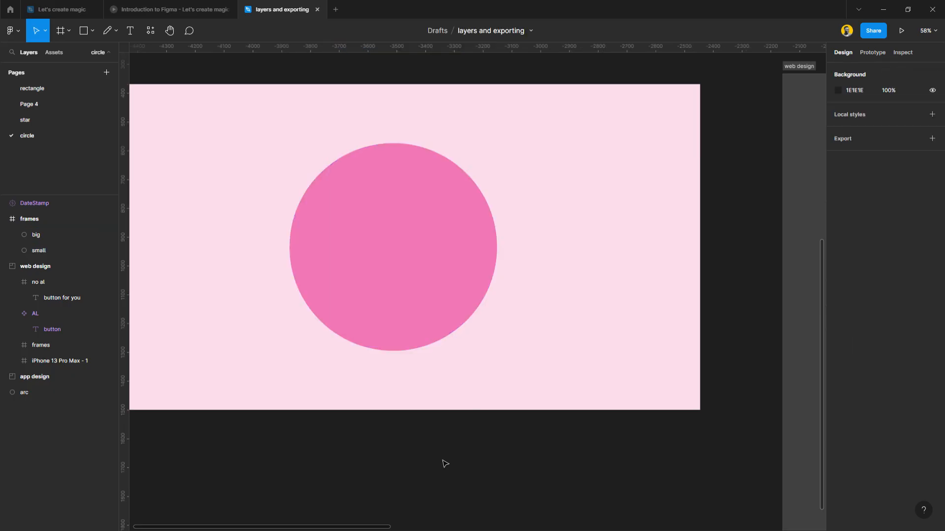
{"action": "left_click_drag", "start_coordinate": [404, 350], "coordinate": [568, 320]}
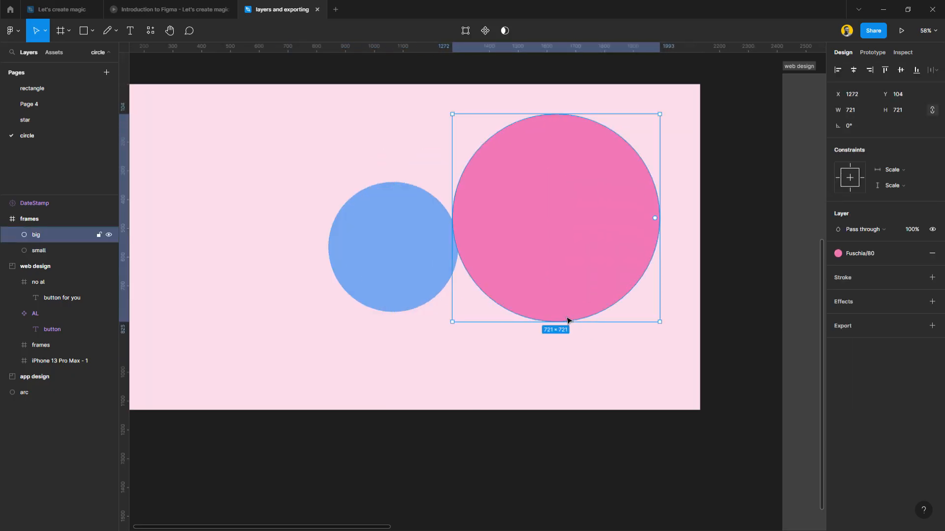
{"action": "key", "text": "ctrl+z"}
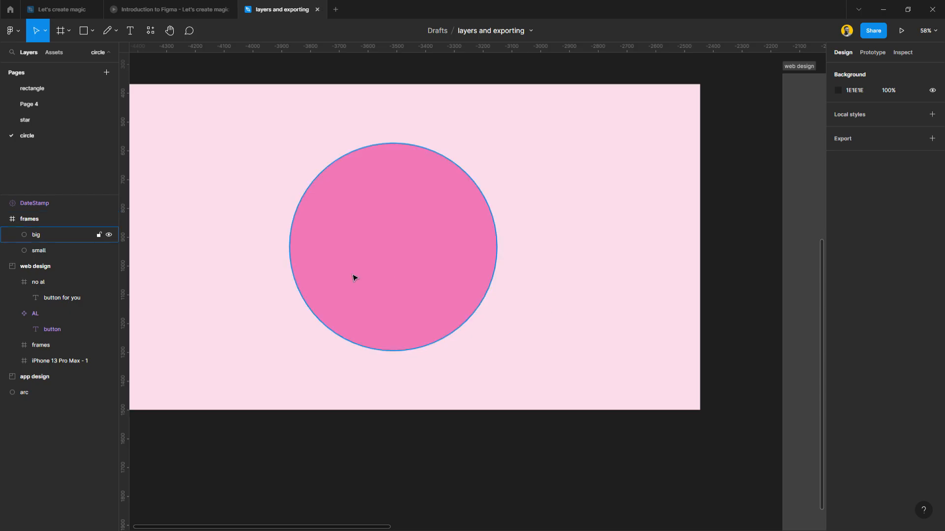
Step: Bring the small blue circle to the front of the frame, above the big circle
{"action": "left_click", "coordinate": [55, 248]}
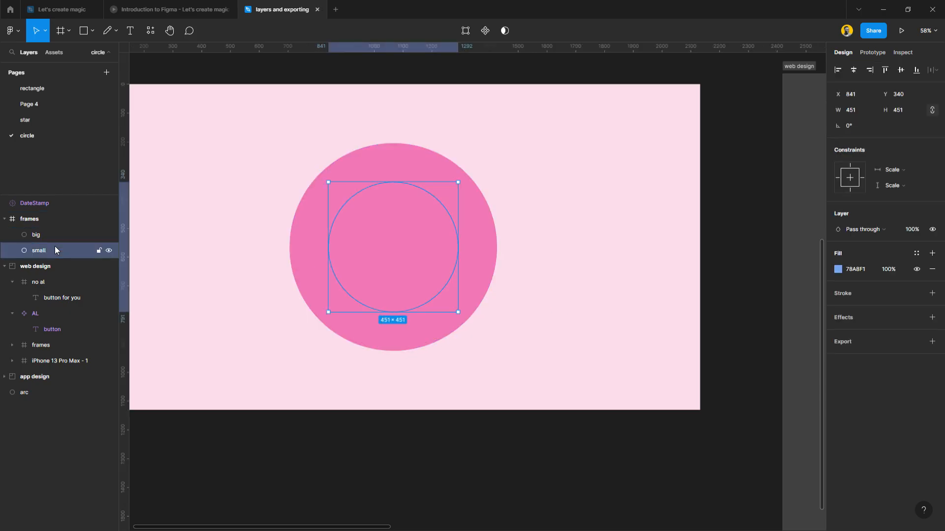
{"action": "right_click", "coordinate": [427, 230]}
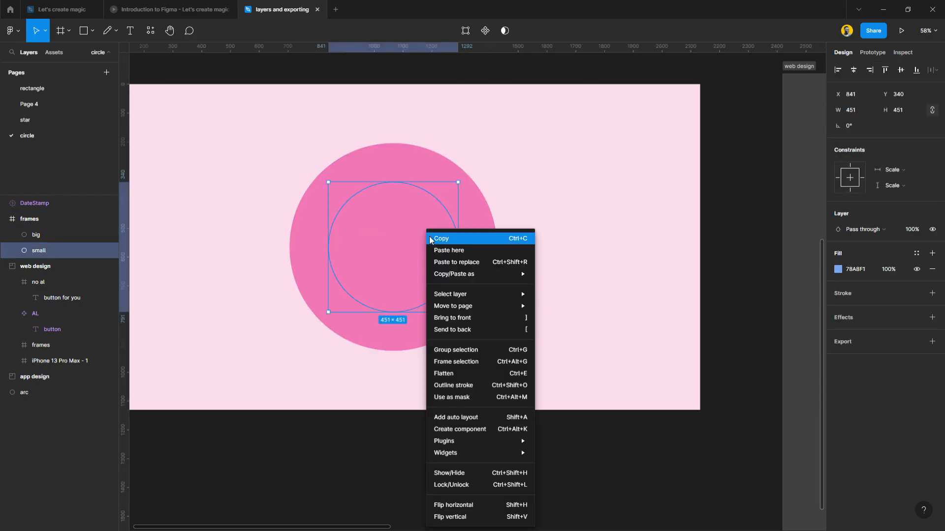
{"action": "left_click", "coordinate": [467, 318]}
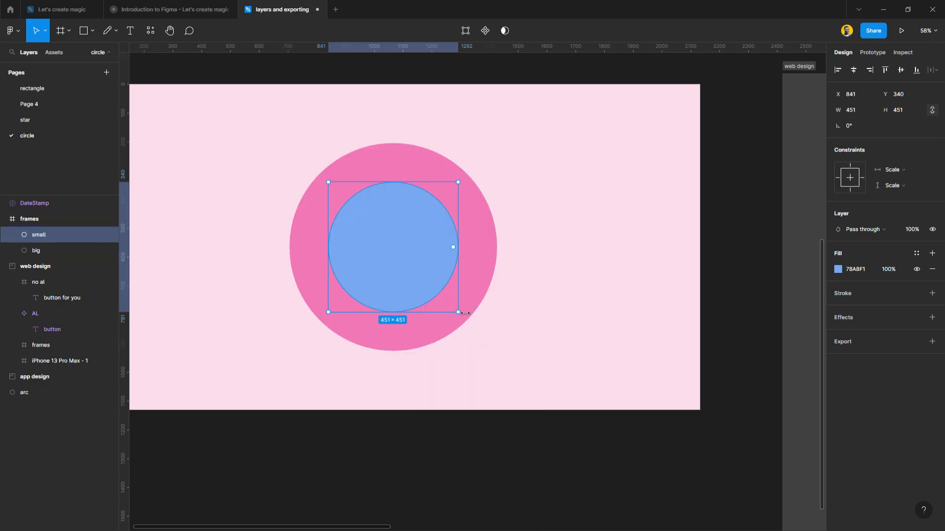
Step: Send the small circle backward behind the big one and bring it forward again, repeating the swap three times
{"action": "right_click", "coordinate": [417, 271]}
{"action": "mouse_move", "coordinate": [449, 294]}
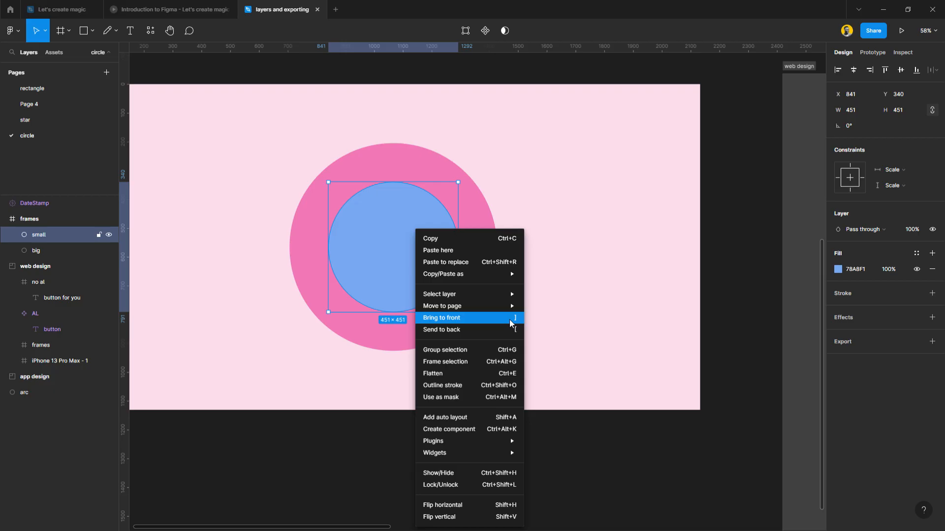
{"action": "left_click", "coordinate": [363, 269]}
{"action": "key", "text": "ctrl+bracketleft"}
{"action": "key", "text": "ctrl+bracketright"}
{"action": "key", "text": "ctrl+bracketleft"}
{"action": "key", "text": "ctrl+bracketright"}
{"action": "key", "text": "ctrl+bracketleft"}
{"action": "key", "text": "ctrl+bracketright"}
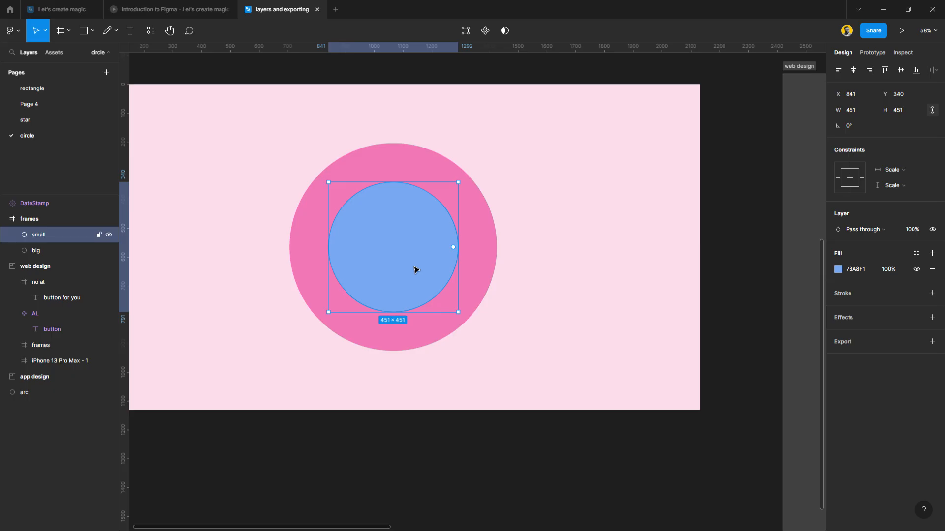
Step: Duplicate the small blue circle in place seven times
{"action": "key", "text": "ctrl+d"}
{"action": "key", "text": "ctrl+d"}
{"action": "key", "text": "ctrl+d"}
{"action": "key", "text": "ctrl+d"}
{"action": "key", "text": "ctrl+d"}
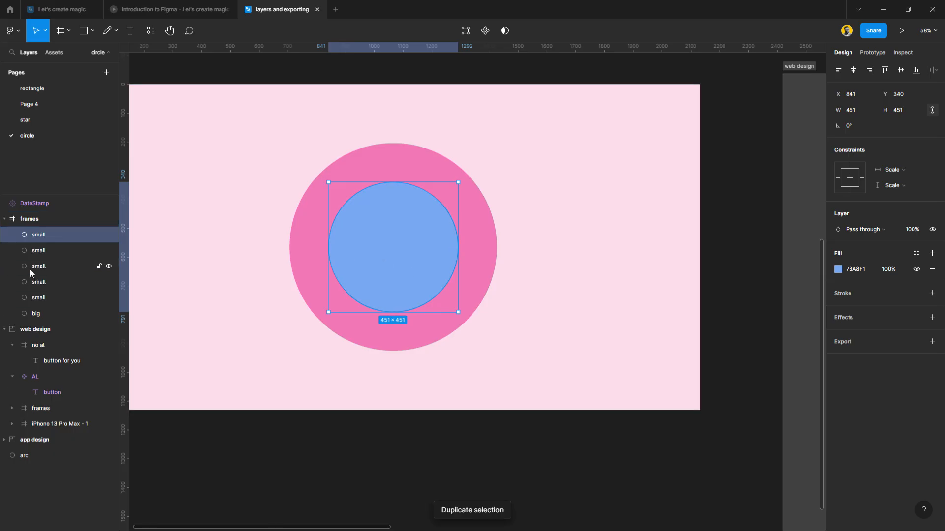
{"action": "key", "text": "ctrl+d"}
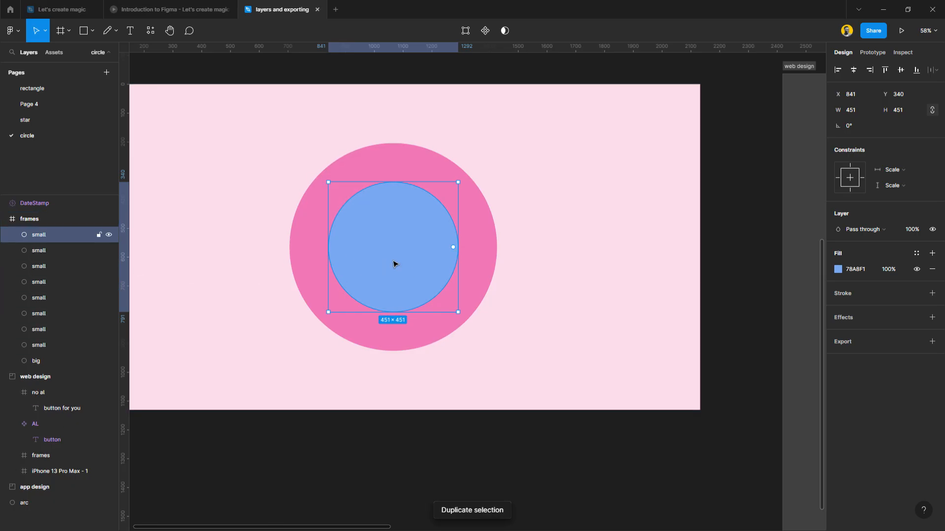
Step: Cycle the selection down and up through the stacked small layers, ending on the fourth one from the top
{"action": "key", "text": "Tab"}
{"action": "key", "text": "Tab"}
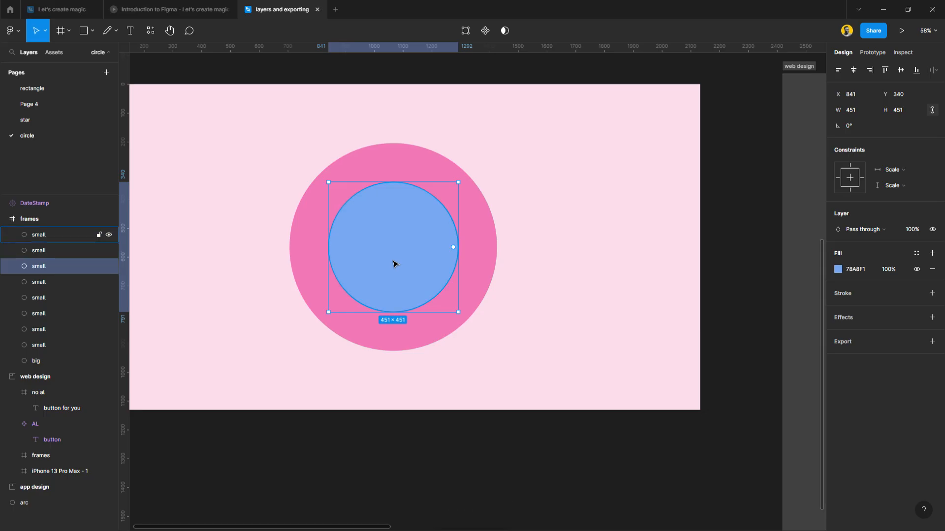
{"action": "key", "text": "Tab"}
{"action": "key", "text": "Tab"}
{"action": "key", "text": "shift+Tab"}
{"action": "key", "text": "shift+Tab"}
{"action": "key", "text": "shift+Tab"}
{"action": "key", "text": "Tab"}
{"action": "key", "text": "Tab"}
{"action": "key", "text": "Tab"}
{"action": "key", "text": "shift+Tab"}
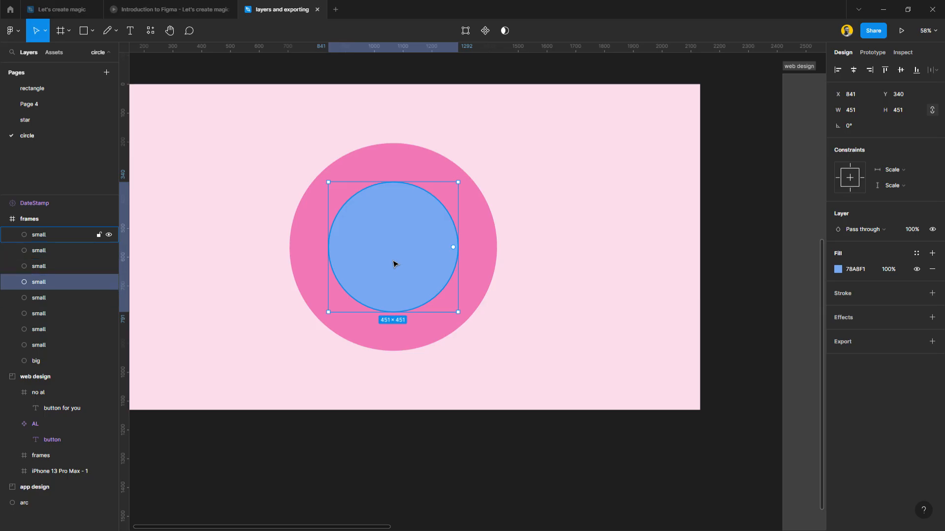
Step: Alternate the selected small circle between the back and the front of the stack, leave it in front and deselect it
{"action": "key", "text": "ctrl+shift+bracketleft"}
{"action": "key", "text": "ctrl+shift+bracketright"}
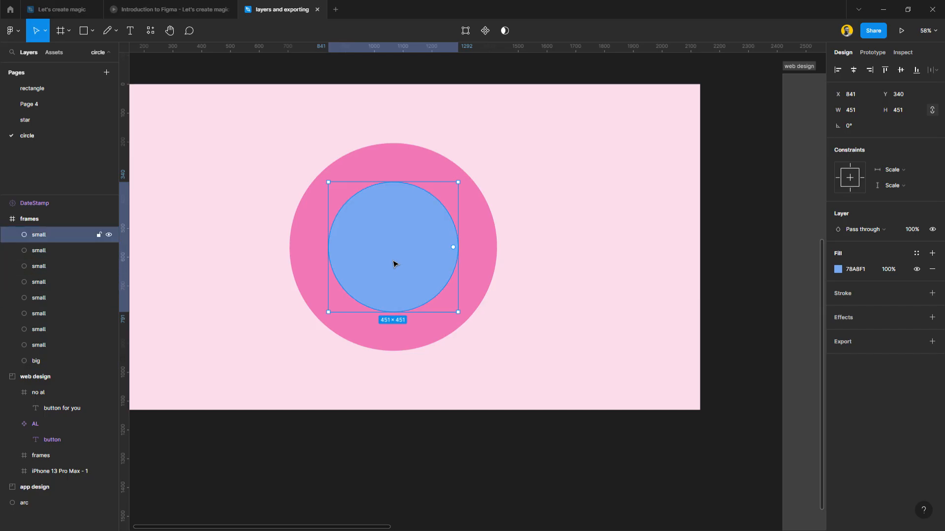
{"action": "key", "text": "ctrl+shift+bracketleft"}
{"action": "key", "text": "ctrl+shift+bracketright"}
{"action": "left_click", "coordinate": [449, 443]}
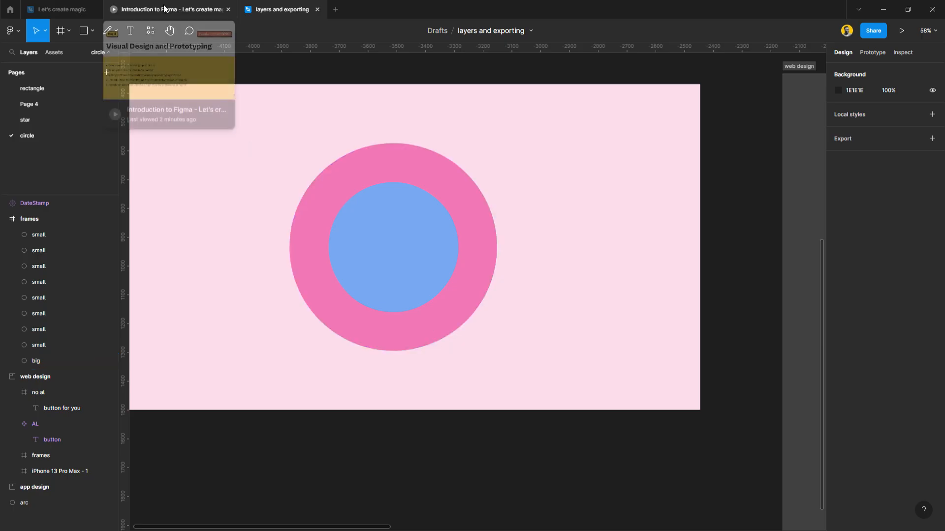
Step: Move the copied frames frame slightly up and to the right, to about X -4569, Y 332
{"action": "scroll", "coordinate": [343, 207], "scroll_direction": "down", "scroll_amount": 3}
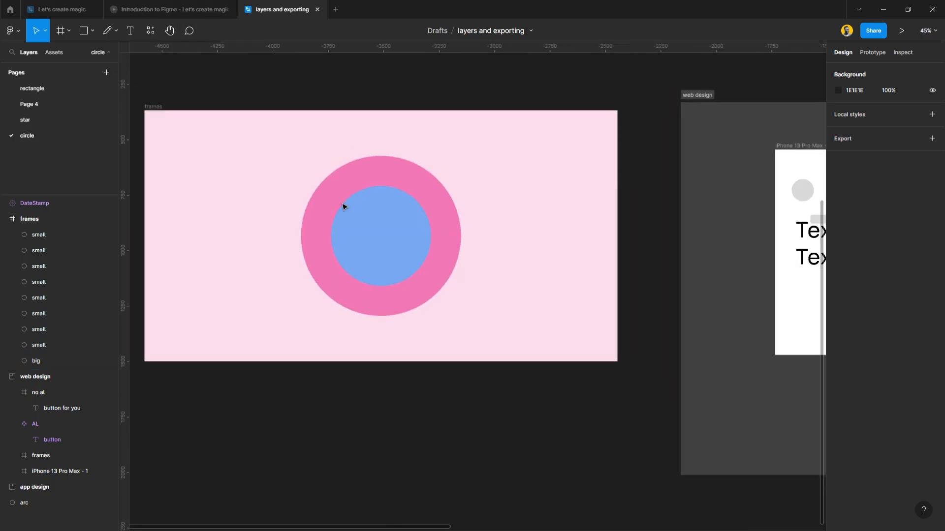
{"action": "scroll", "coordinate": [364, 194], "scroll_direction": "left", "scroll_amount": 2}
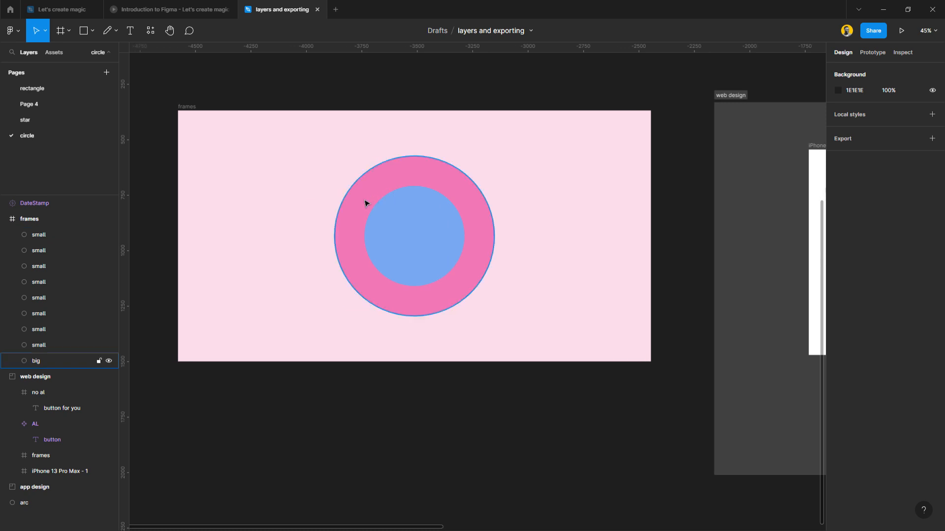
{"action": "left_click", "coordinate": [229, 133]}
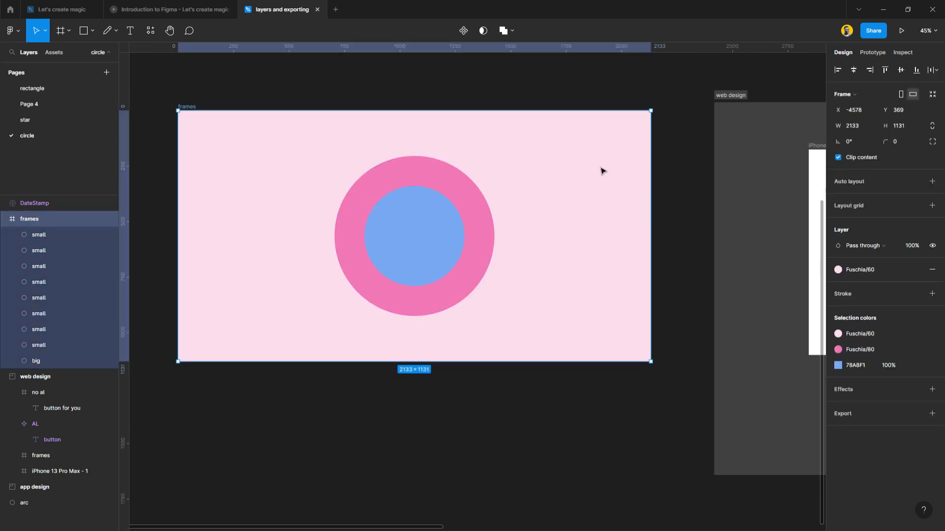
{"action": "left_click_drag", "start_coordinate": [603, 170], "coordinate": [605, 161]}
{"action": "scroll", "coordinate": [450, 195], "scroll_direction": "down", "scroll_amount": 1}
{"action": "scroll", "coordinate": [451, 195], "scroll_direction": "down", "scroll_amount": 1}
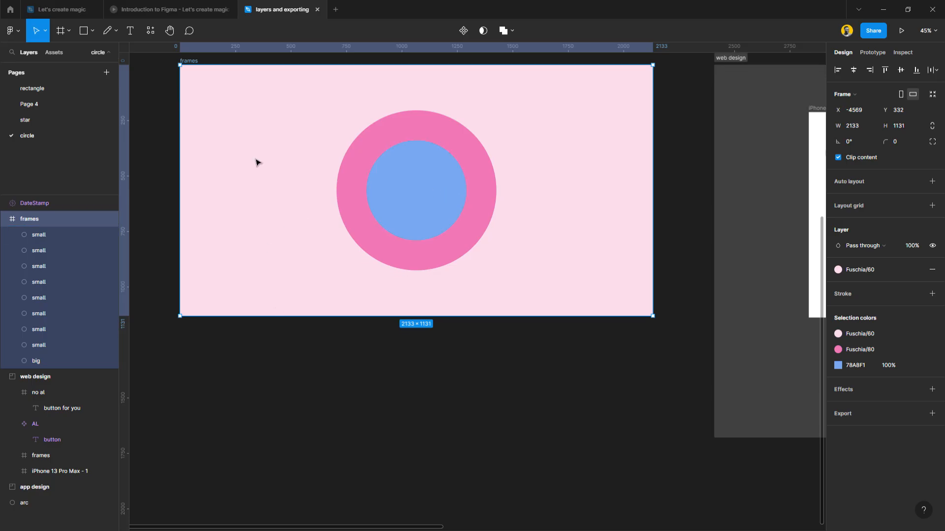
Step: Switch to the Introduction to Figma presentation and advance from the Layers and exporting slide to the following slide
{"action": "left_click", "coordinate": [205, 10]}
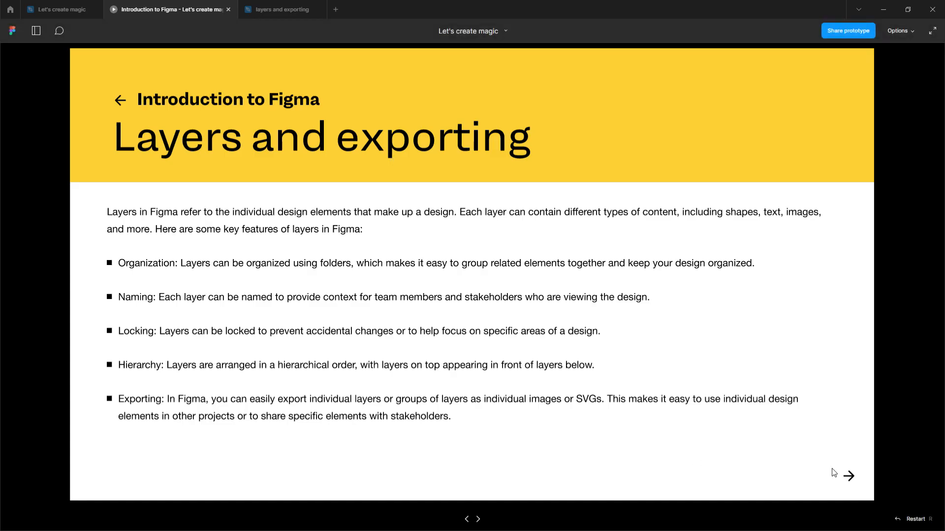
{"action": "left_click", "coordinate": [849, 476]}
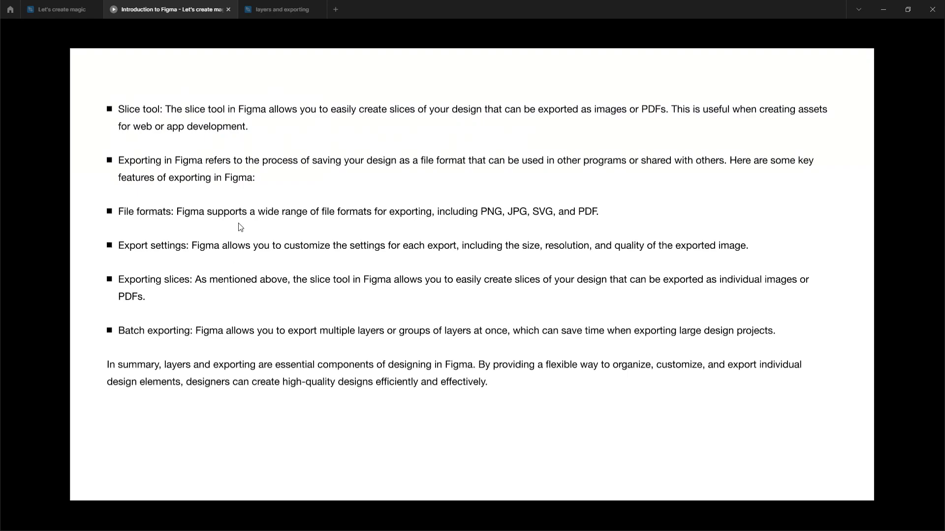
Step: Switch to the layers and exporting file and collapse the frames frame and the web design section in the layer list
{"action": "left_click", "coordinate": [243, 8]}
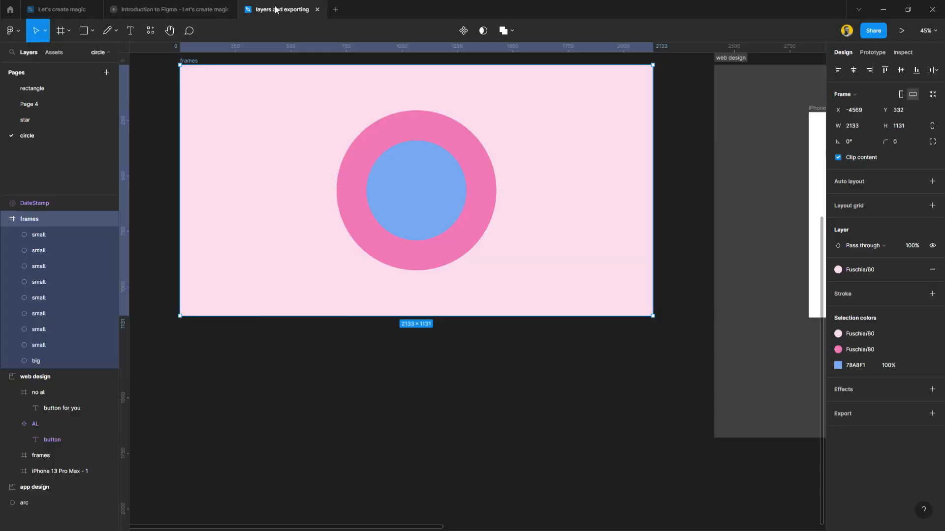
{"action": "scroll", "coordinate": [441, 249], "scroll_direction": "up", "scroll_amount": 1}
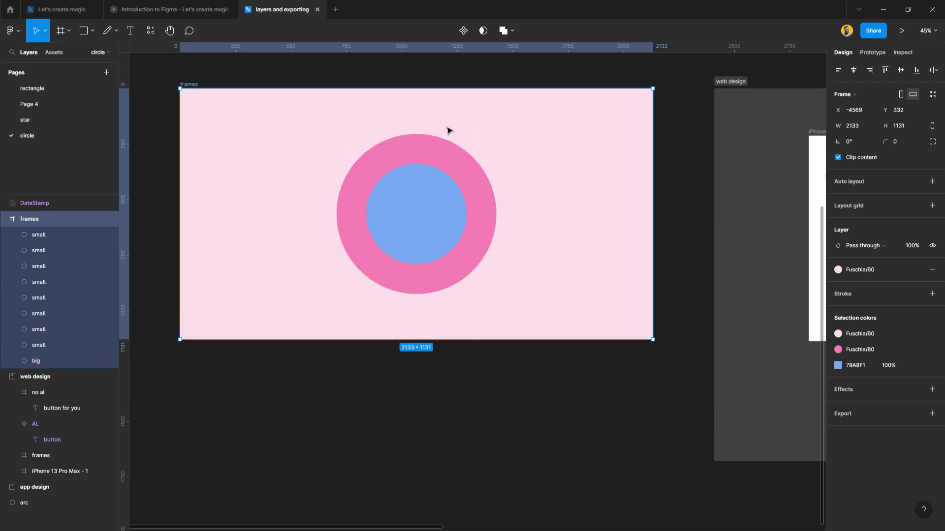
{"action": "left_click", "coordinate": [453, 84]}
{"action": "left_click", "coordinate": [191, 87]}
{"action": "left_click", "coordinate": [5, 220]}
{"action": "left_click", "coordinate": [4, 235]}
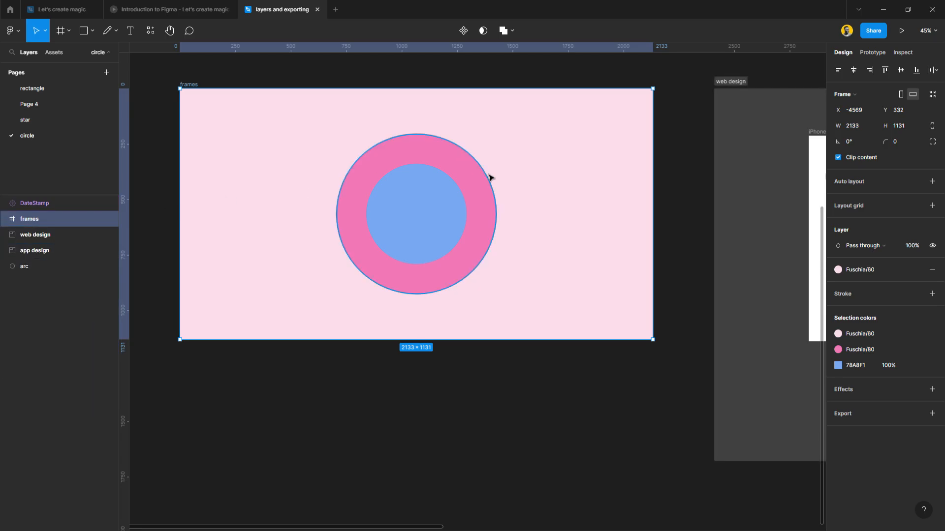
Step: Duplicate the frames frame directly to its left, aligned at the same height with a gap of about 90
{"action": "scroll", "coordinate": [489, 177], "scroll_direction": "left", "scroll_amount": 3}
{"action": "scroll", "coordinate": [489, 177], "scroll_direction": "down", "scroll_amount": 4}
{"action": "scroll", "coordinate": [490, 177], "scroll_direction": "up", "scroll_amount": 2}
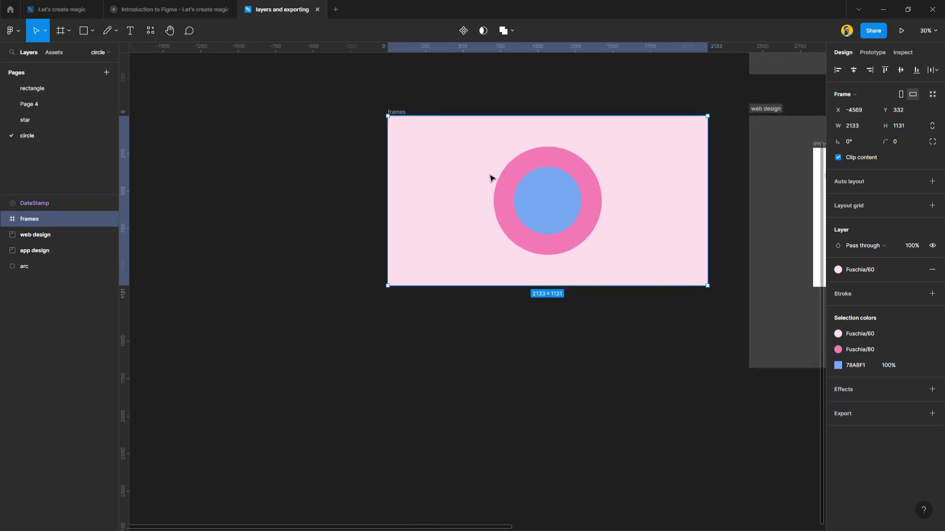
{"action": "left_click_drag", "start_coordinate": [671, 175], "coordinate": [323, 172]}
Step: Select both adjacent frames frames together and add an export setting of 1x PNG to them
{"action": "scroll", "coordinate": [340, 174], "scroll_direction": "down", "scroll_amount": 4}
{"action": "left_click_drag", "start_coordinate": [172, 120], "coordinate": [568, 269]}
{"action": "left_click", "coordinate": [554, 279]}
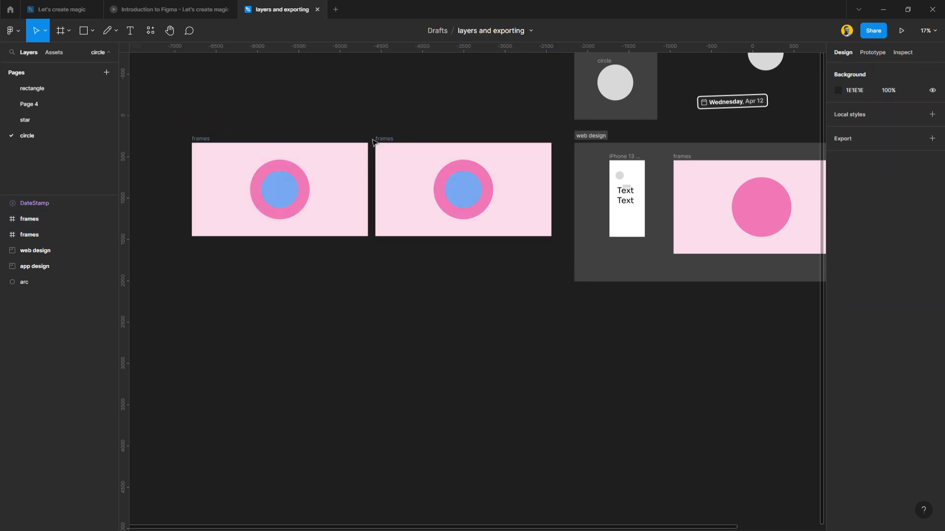
{"action": "left_click_drag", "start_coordinate": [174, 111], "coordinate": [568, 258]}
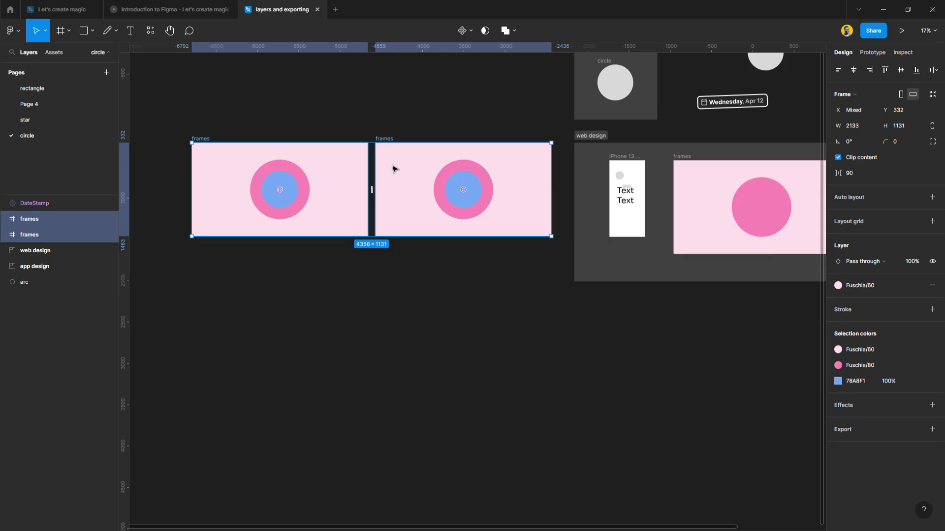
{"action": "scroll", "coordinate": [391, 166], "scroll_direction": "up", "scroll_amount": 1}
{"action": "scroll", "coordinate": [391, 166], "scroll_direction": "left", "scroll_amount": 2}
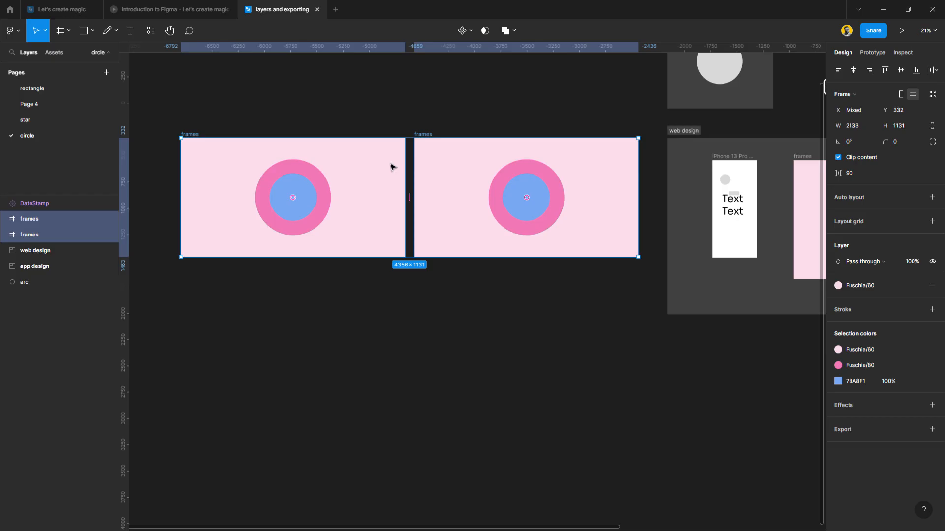
{"action": "scroll", "coordinate": [289, 146], "scroll_direction": "up", "scroll_amount": 3, "text": "ctrl"}
{"action": "scroll", "coordinate": [289, 145], "scroll_direction": "left", "scroll_amount": 1}
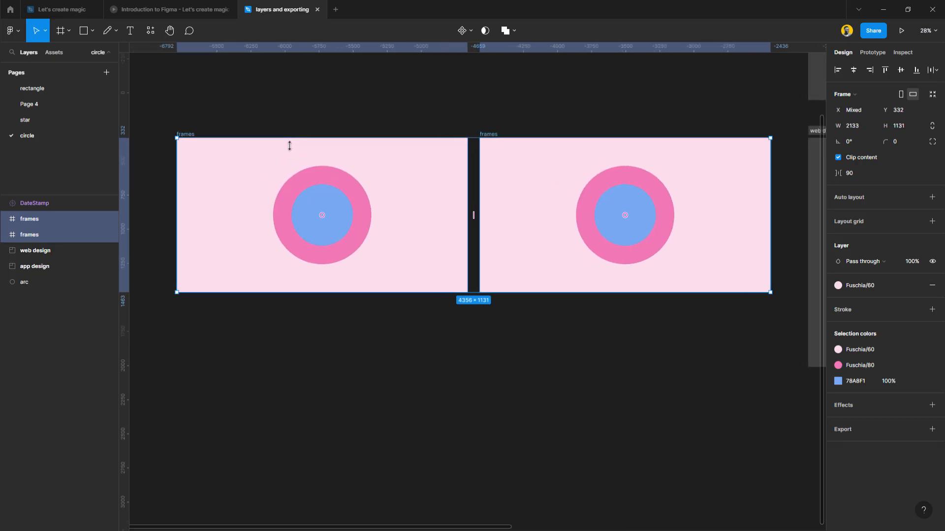
{"action": "scroll", "coordinate": [290, 146], "scroll_direction": "up", "scroll_amount": 1, "text": "ctrl"}
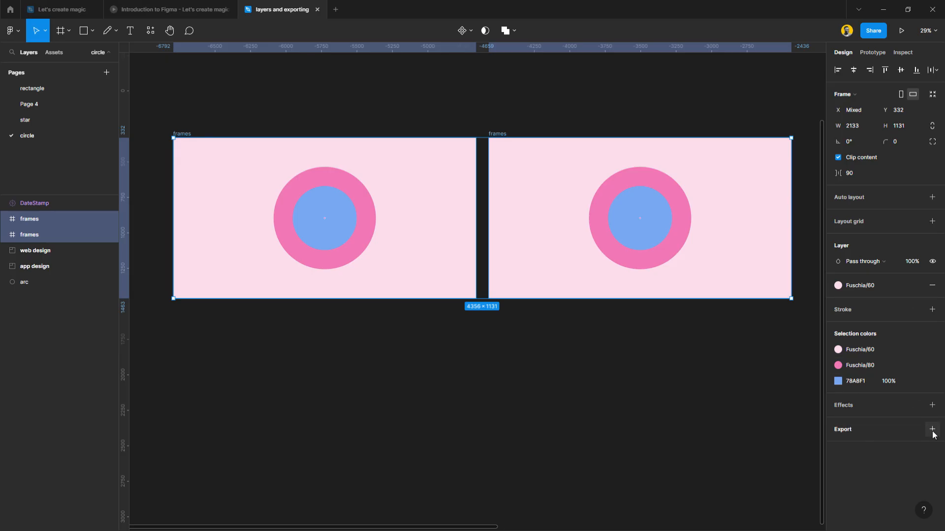
{"action": "left_click", "coordinate": [863, 429]}
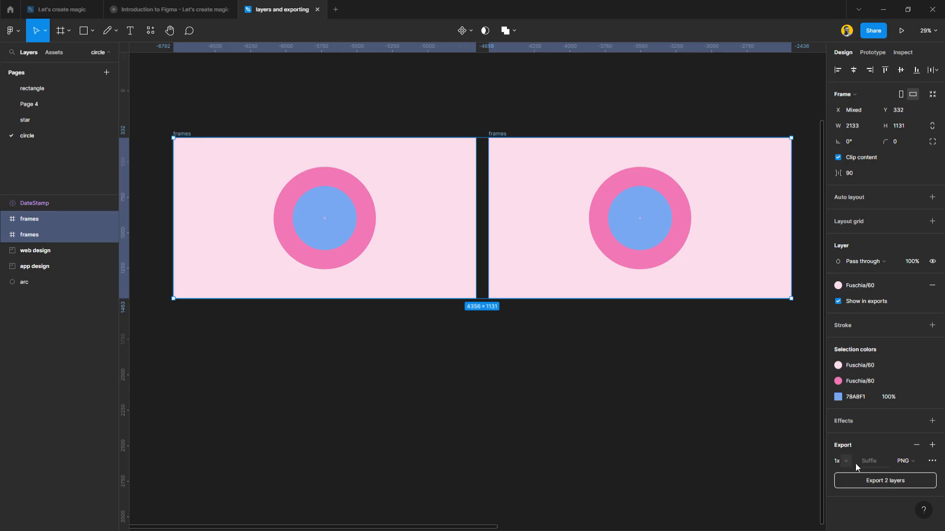
Step: Select only the original frames frame, nearest the web design section, and remove its export setting
{"action": "left_click", "coordinate": [496, 401]}
{"action": "left_click", "coordinate": [494, 134]}
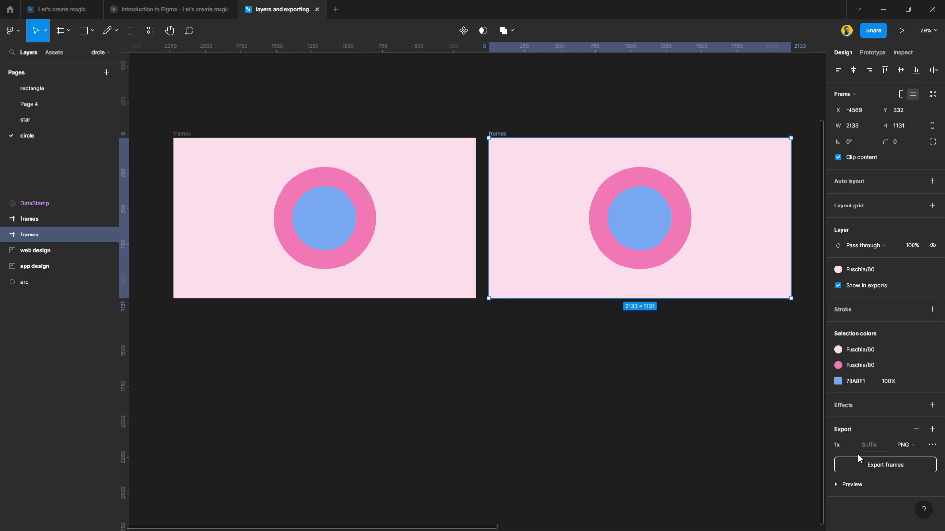
{"action": "left_click", "coordinate": [914, 431]}
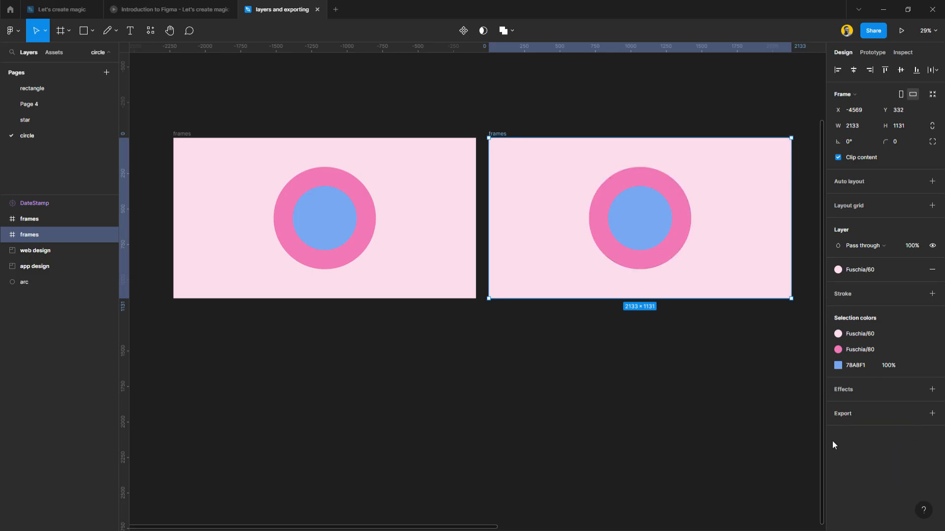
Step: Add an export setting to the original frames frame and set its scale to 4x
{"action": "left_click", "coordinate": [645, 203]}
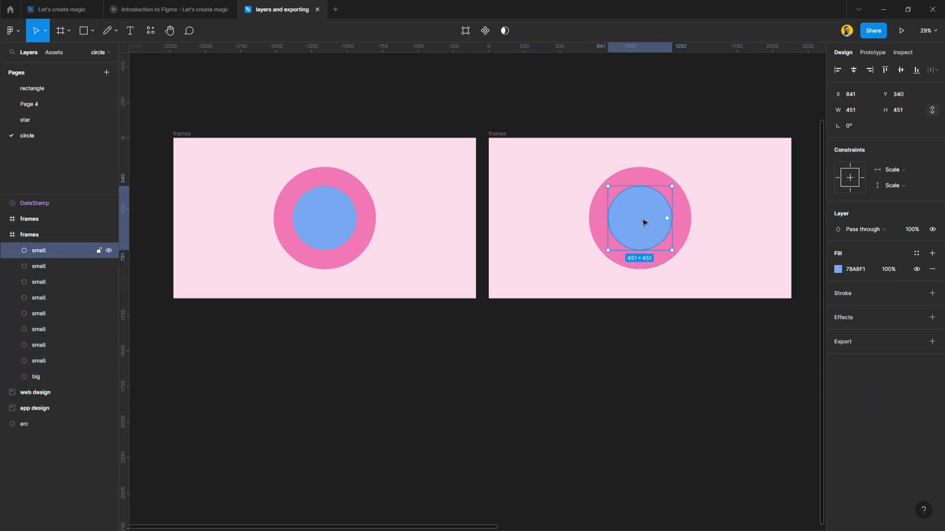
{"action": "left_click", "coordinate": [505, 136]}
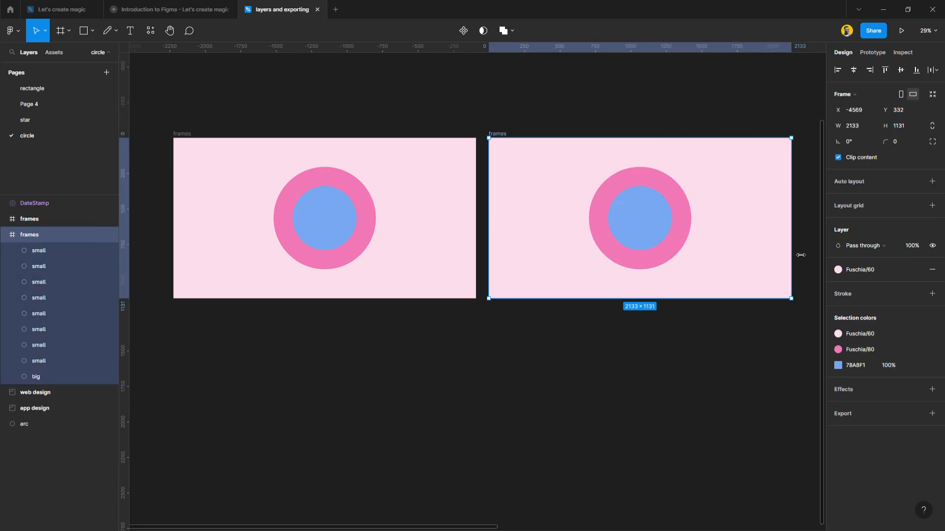
{"action": "left_click", "coordinate": [846, 411]}
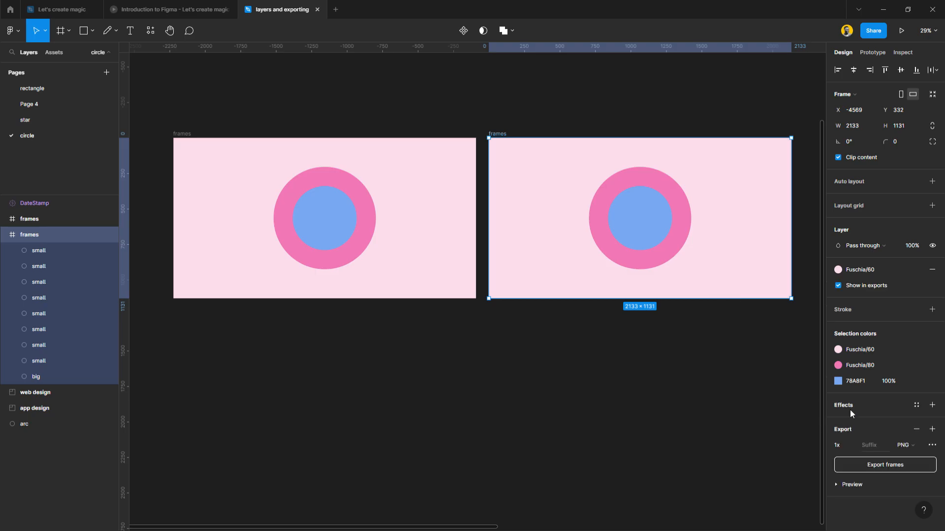
{"action": "left_click", "coordinate": [851, 447]}
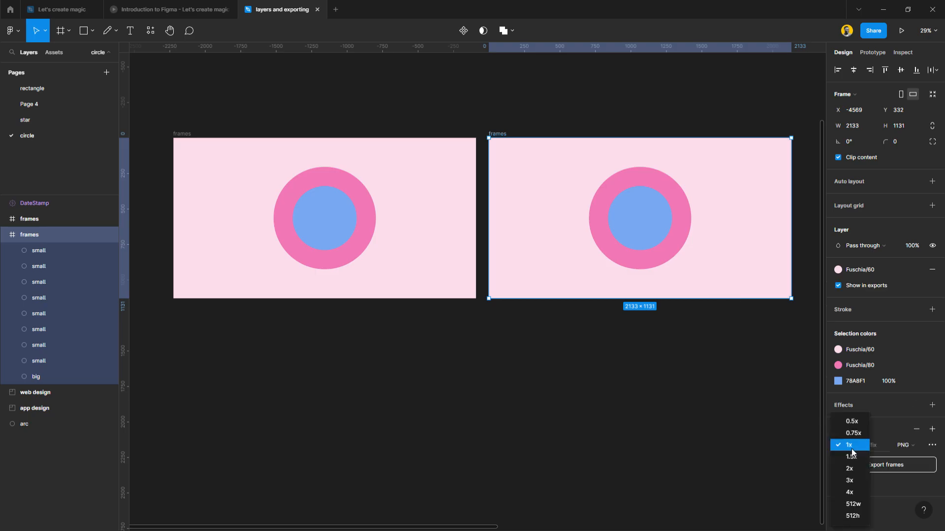
{"action": "left_click", "coordinate": [849, 493]}
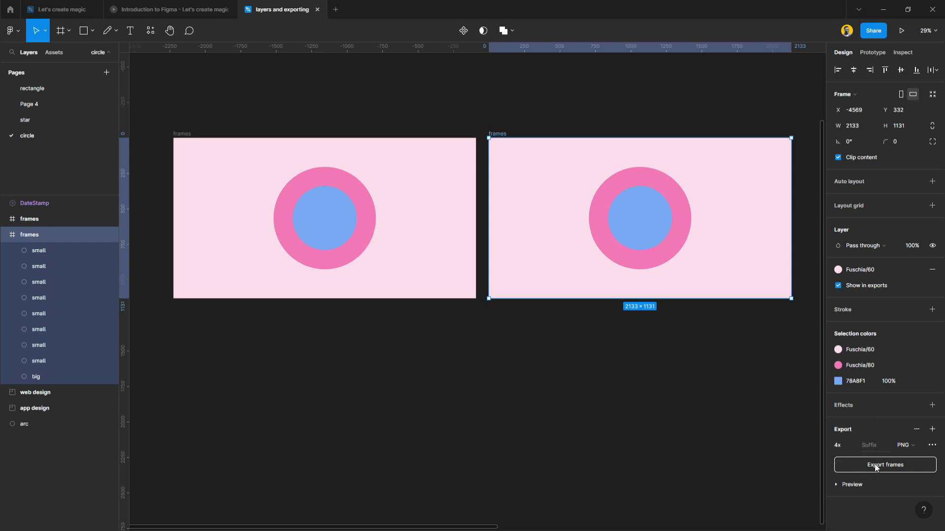
Step: Change the original frames frame's export format to JPG, to SVG and back to PNG, keeping PNG as the format
{"action": "left_click", "coordinate": [903, 446]}
{"action": "left_click", "coordinate": [912, 462]}
{"action": "left_click", "coordinate": [916, 448]}
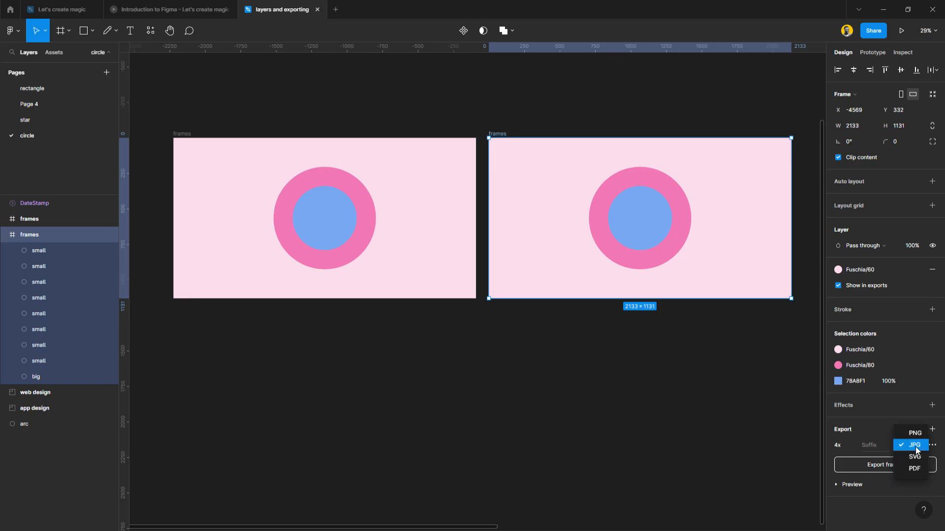
{"action": "left_click", "coordinate": [914, 457]}
{"action": "left_click", "coordinate": [914, 445]}
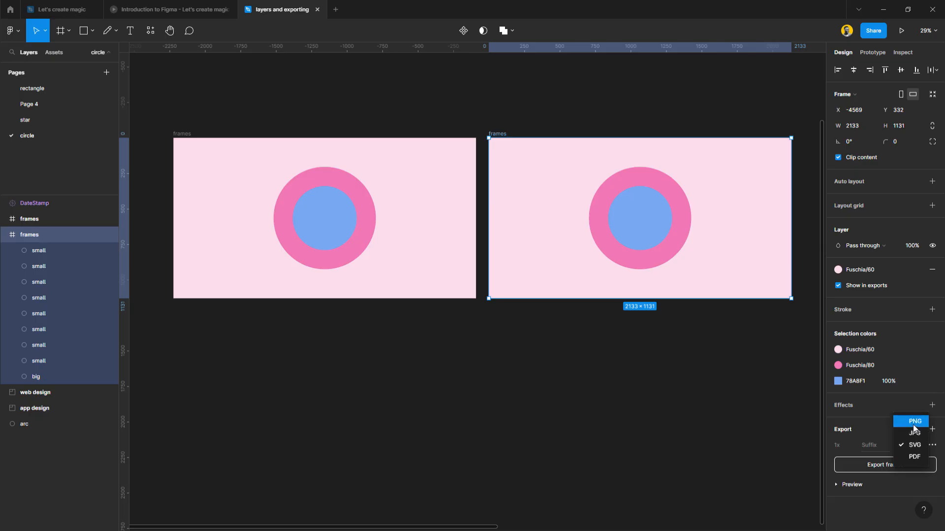
{"action": "left_click", "coordinate": [913, 424]}
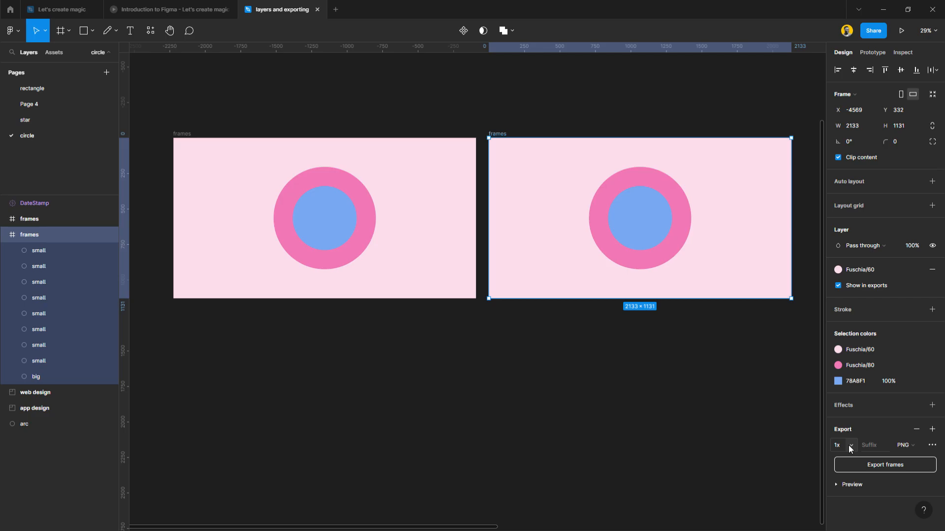
{"action": "left_click", "coordinate": [902, 446]}
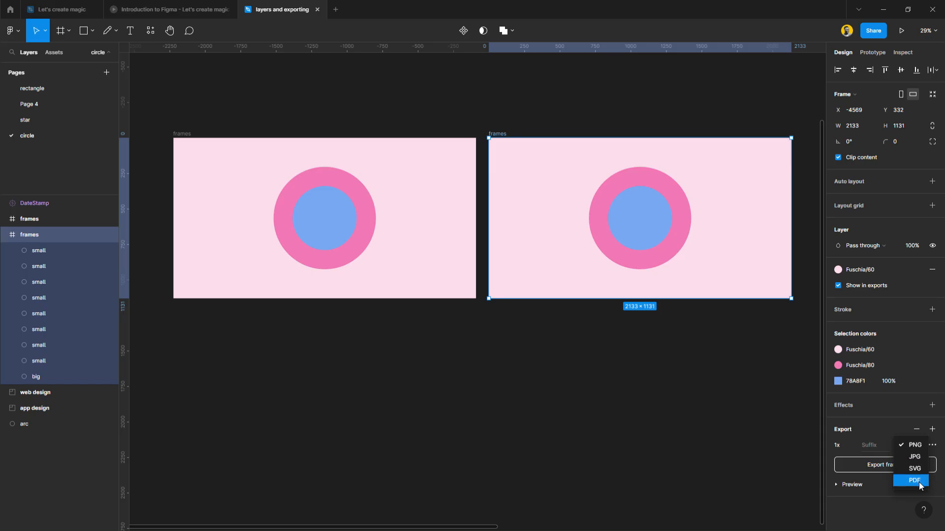
{"action": "left_click", "coordinate": [914, 446]}
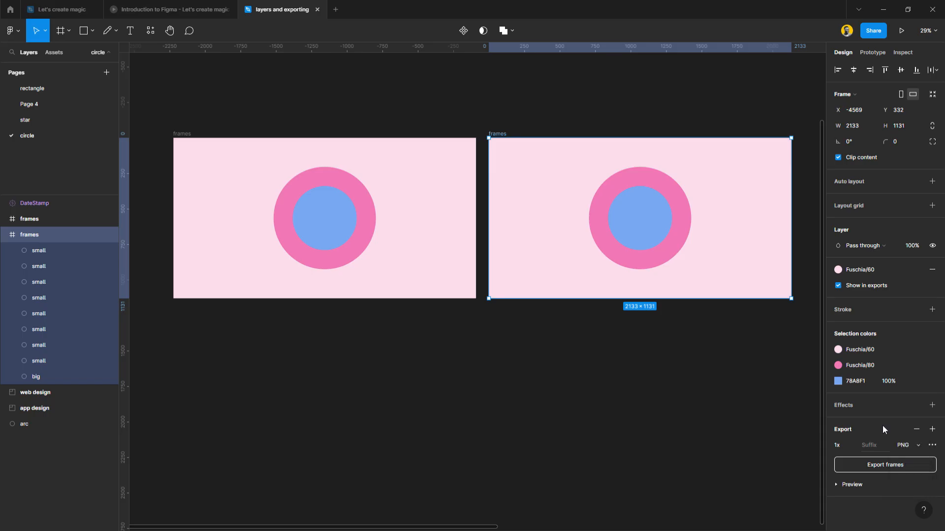
Step: Add an export setting to the small blue circle in the original frames frame, set its format to SVG, and deselect it
{"action": "left_click", "coordinate": [645, 327]}
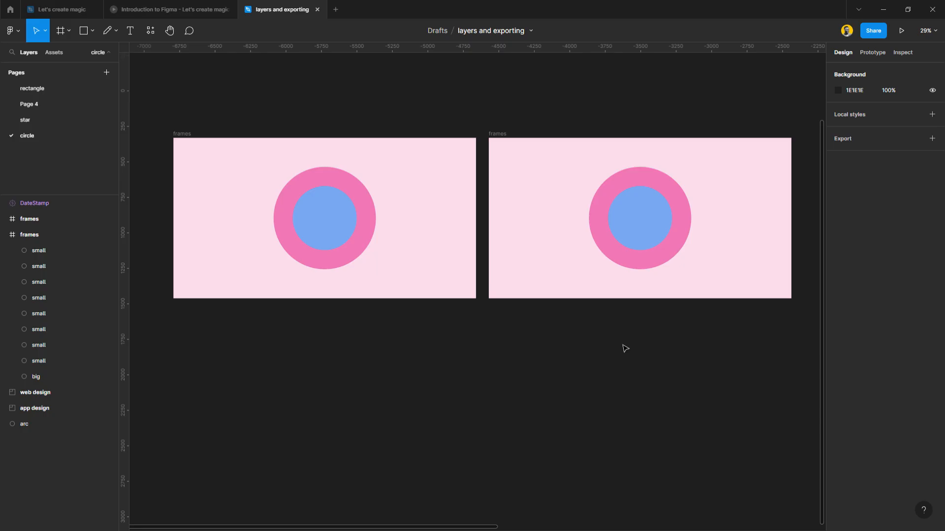
{"action": "left_click", "coordinate": [624, 234]}
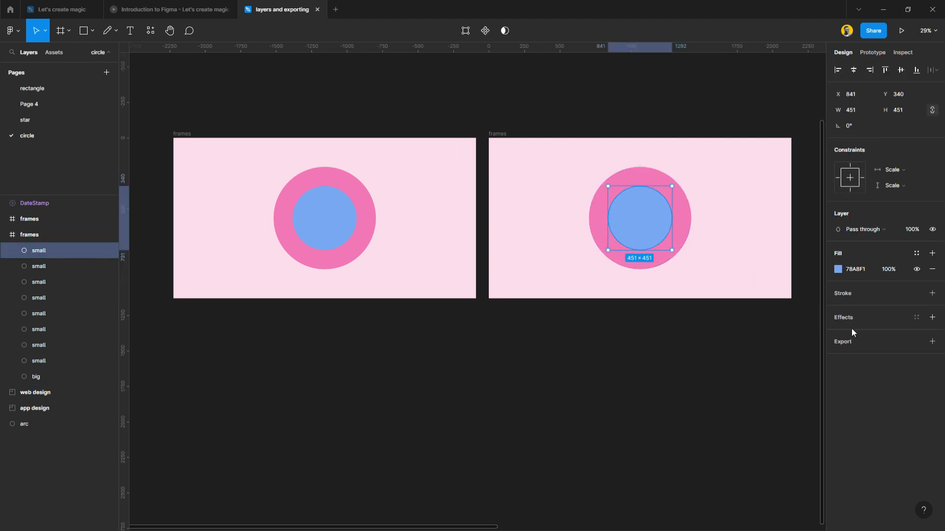
{"action": "left_click", "coordinate": [880, 342]}
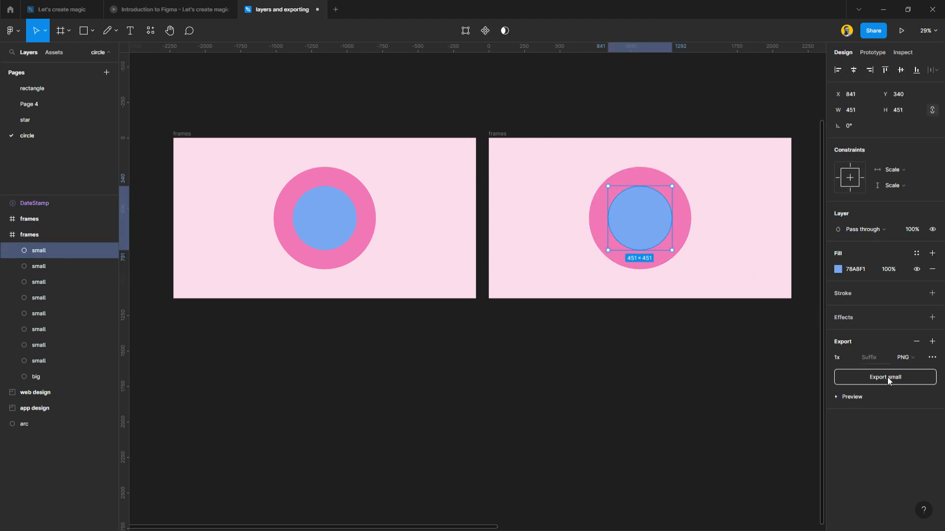
{"action": "left_click", "coordinate": [908, 357]}
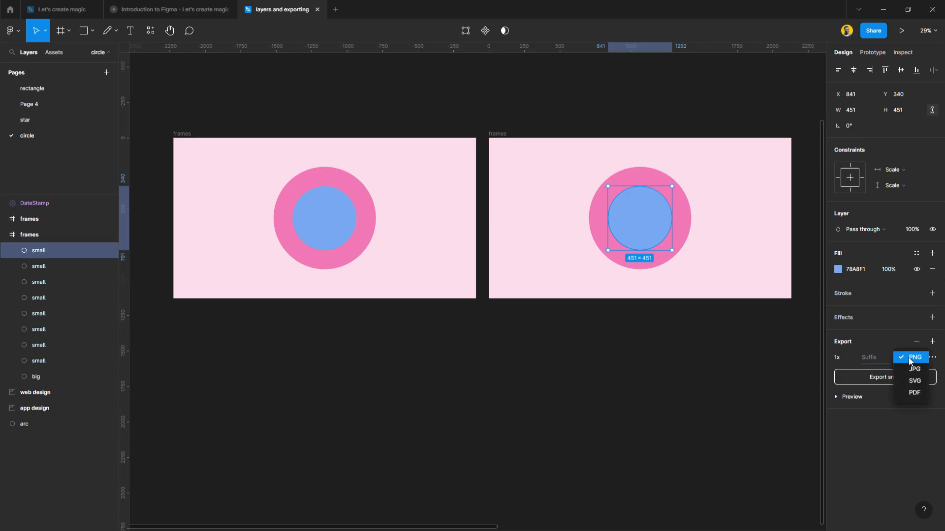
{"action": "left_click", "coordinate": [914, 383]}
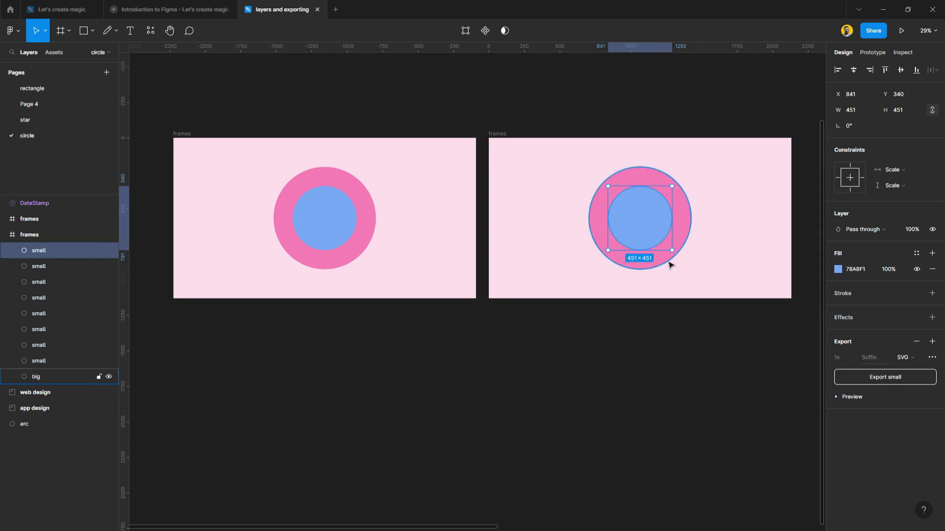
{"action": "left_click", "coordinate": [905, 357]}
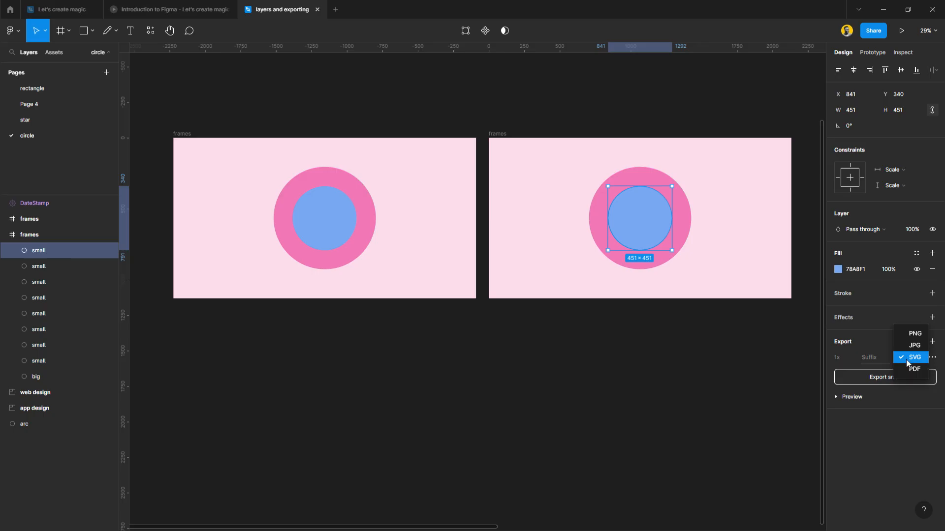
{"action": "left_click", "coordinate": [710, 350]}
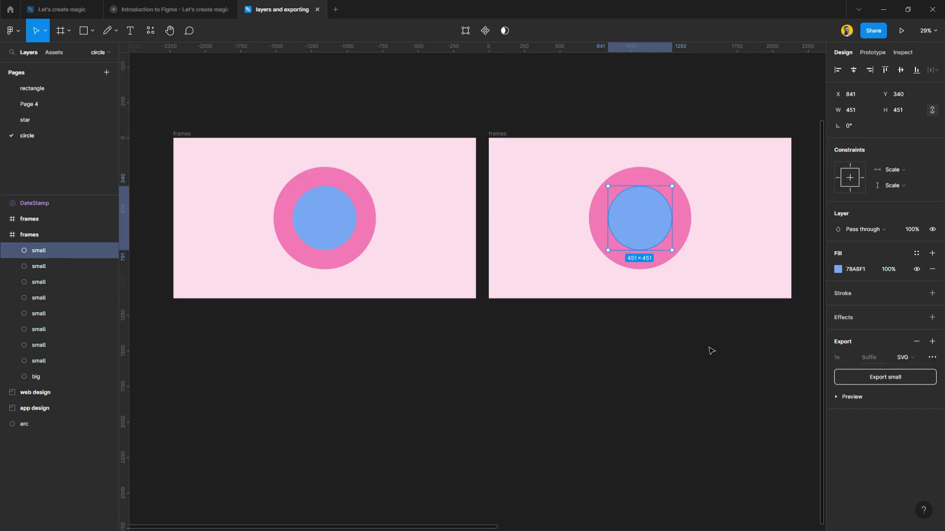
{"action": "left_click", "coordinate": [708, 351]}
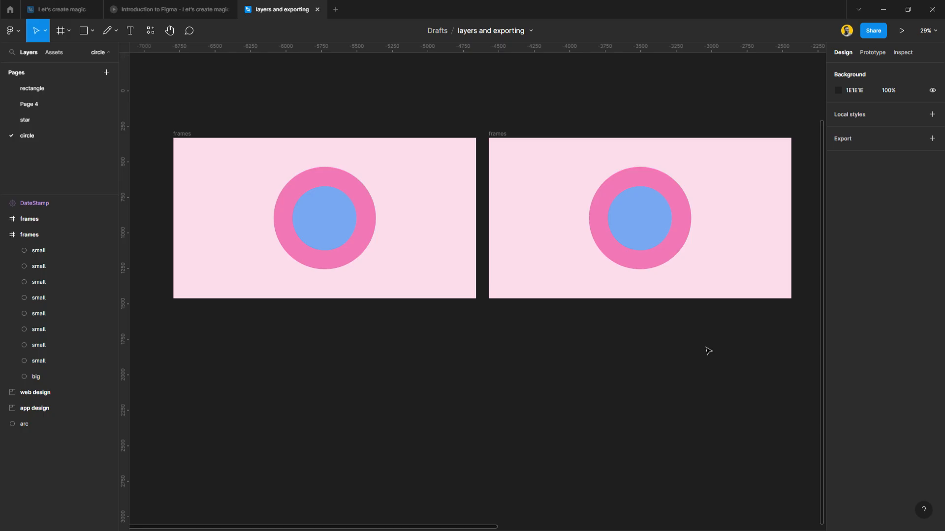
Step: Check the exporting notes in the Introduction to Figma presentation and return to the layers and exporting file
{"action": "left_click", "coordinate": [174, 11]}
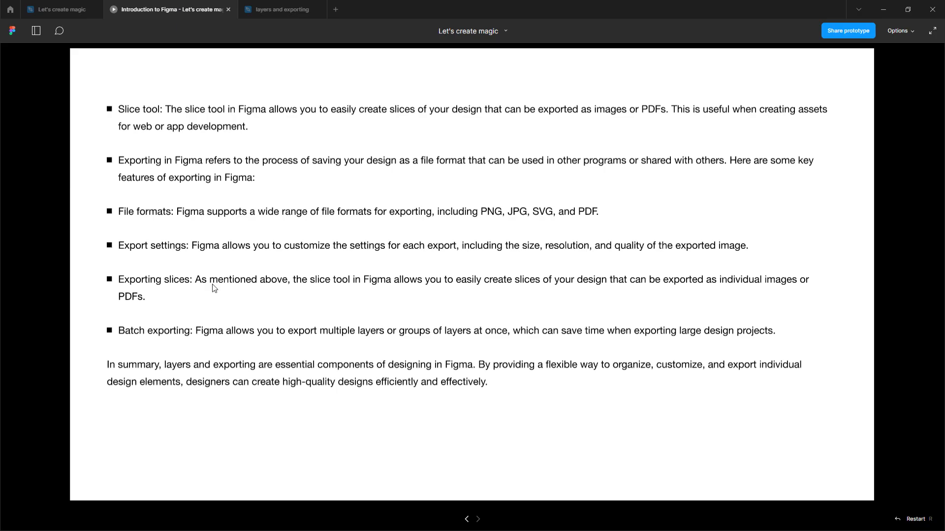
{"action": "left_click", "coordinate": [271, 10]}
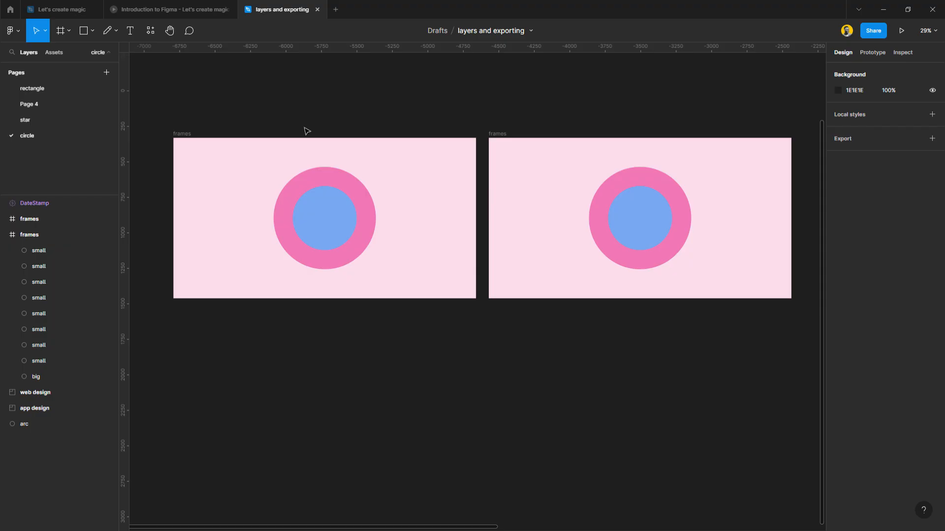